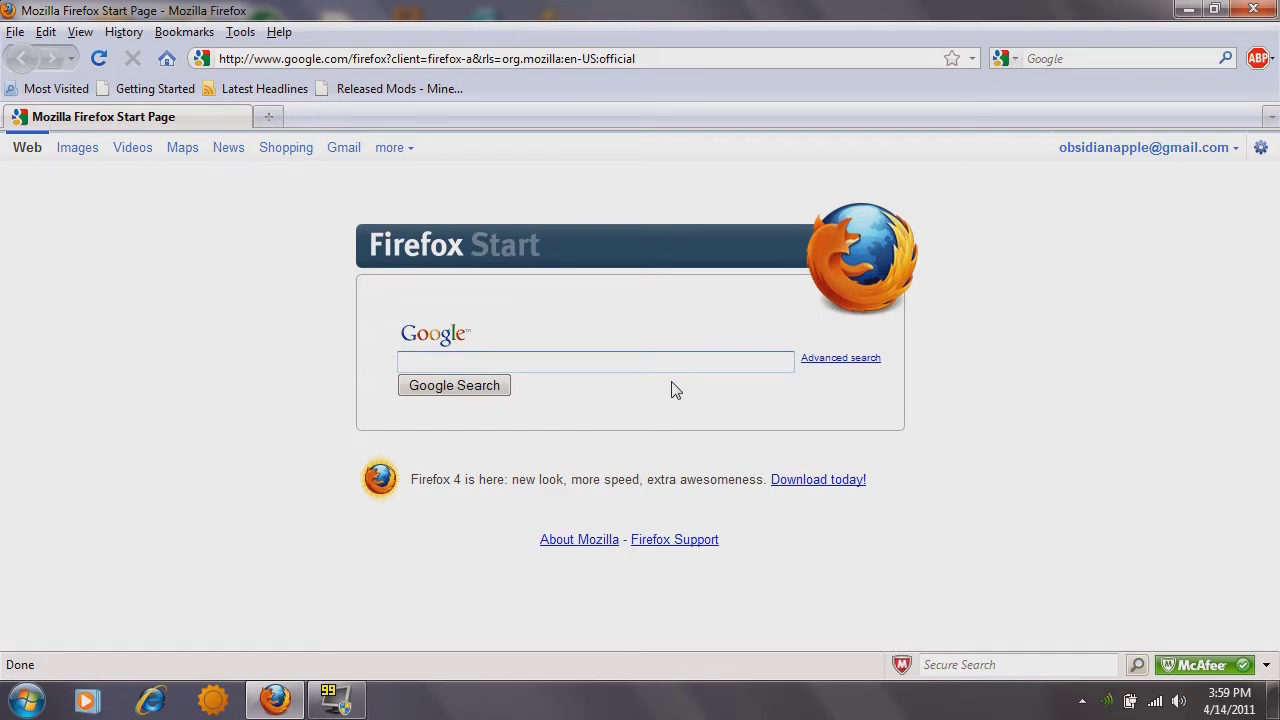
# Step: Search Google for 'hamachi download' and open Softonic's Download Hamachi page
pyautogui.write('hamachi download')
pyautogui.press('Return')
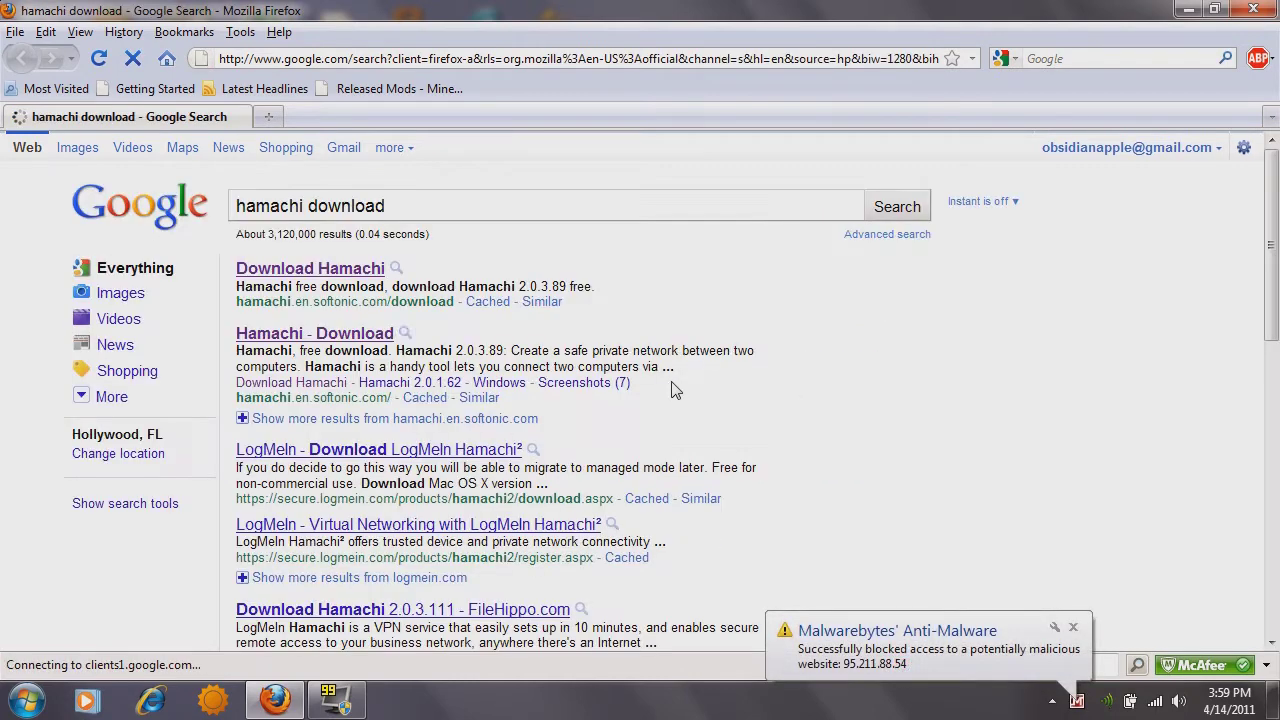
pyautogui.click(294, 340)
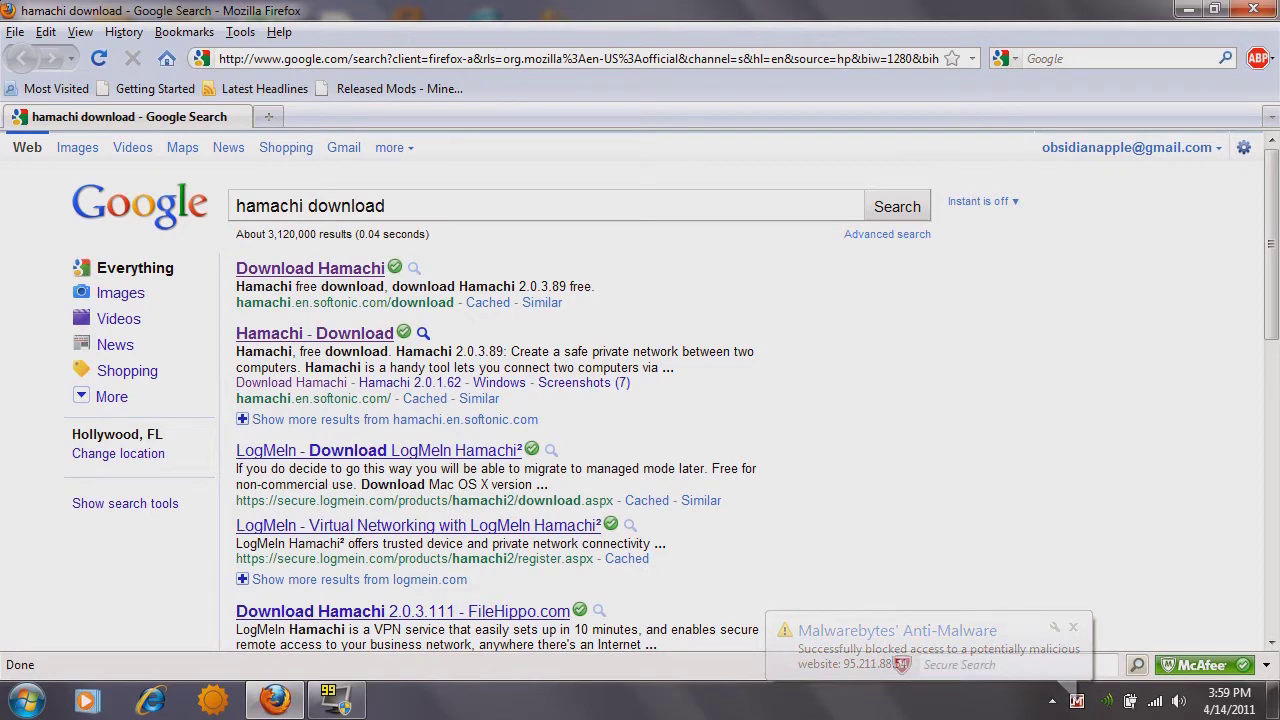
pyautogui.click(291, 382)
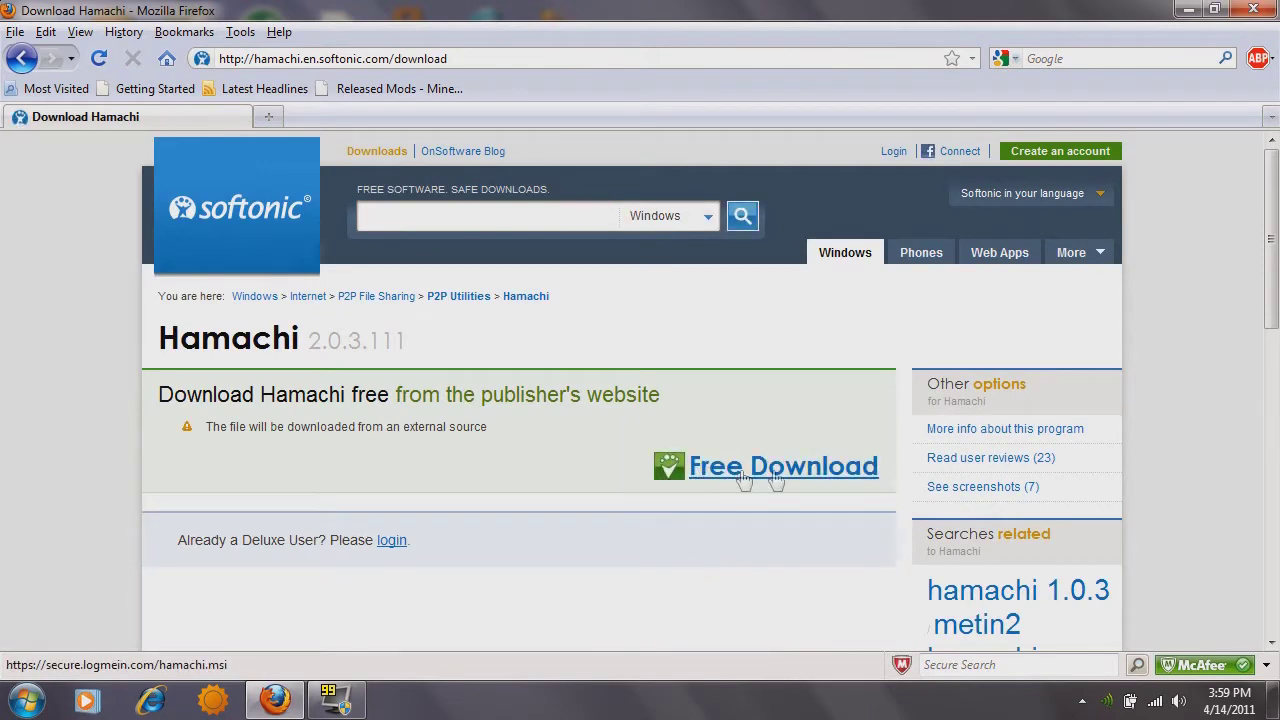
# Step: Start the Softonic Hamachi download, cancel saving hamachi.msi, and close Firefox
pyautogui.click(818, 468)
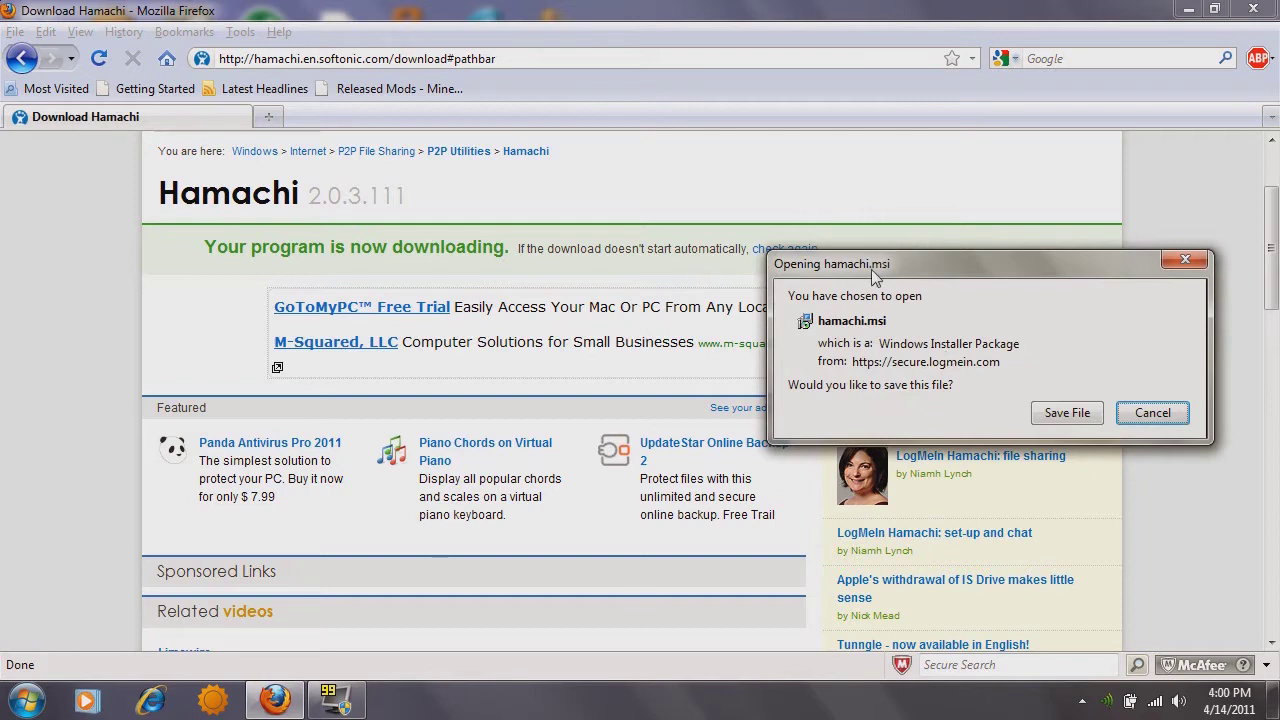
pyautogui.moveTo(873, 274); pyautogui.dragTo(650, 175)
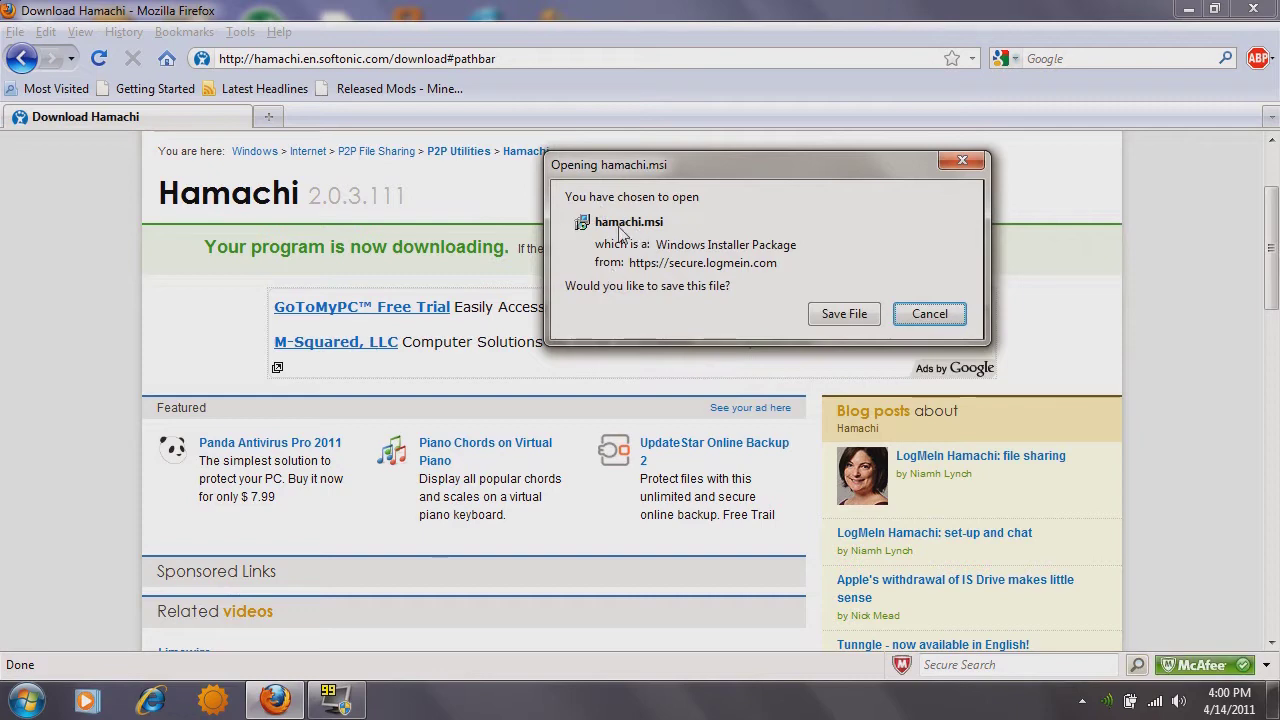
pyautogui.moveTo(613, 177); pyautogui.dragTo(857, 221)
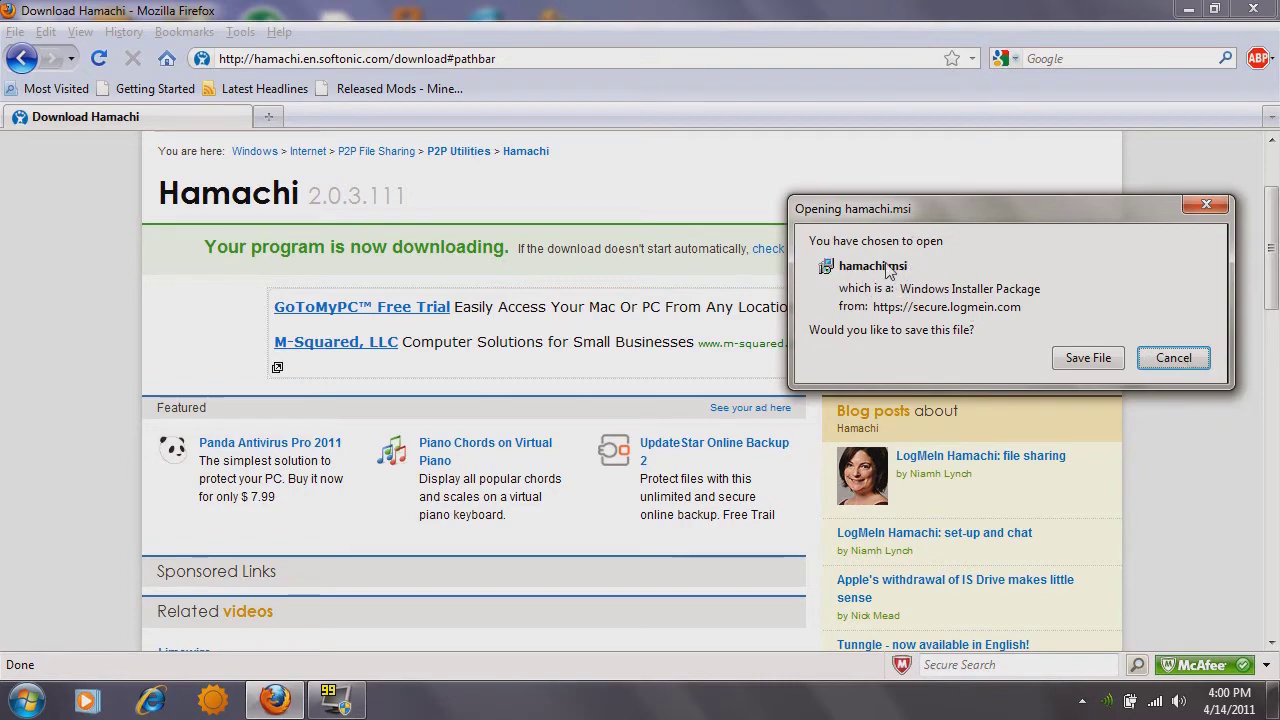
pyautogui.click(1172, 358)
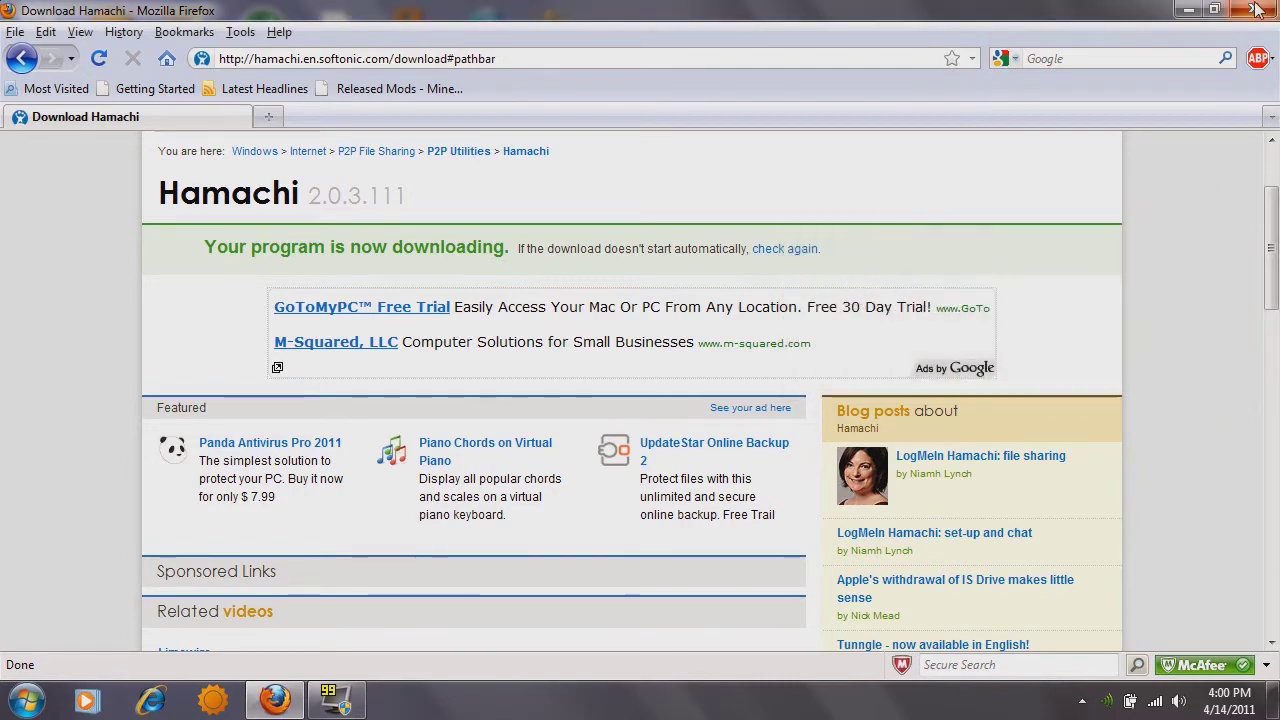
pyautogui.click(1252, 10)
# Step: Launch LogMeIn Hamachi from the LogMeIn Hamachi folder under Start > All Programs
pyautogui.click(27, 700)
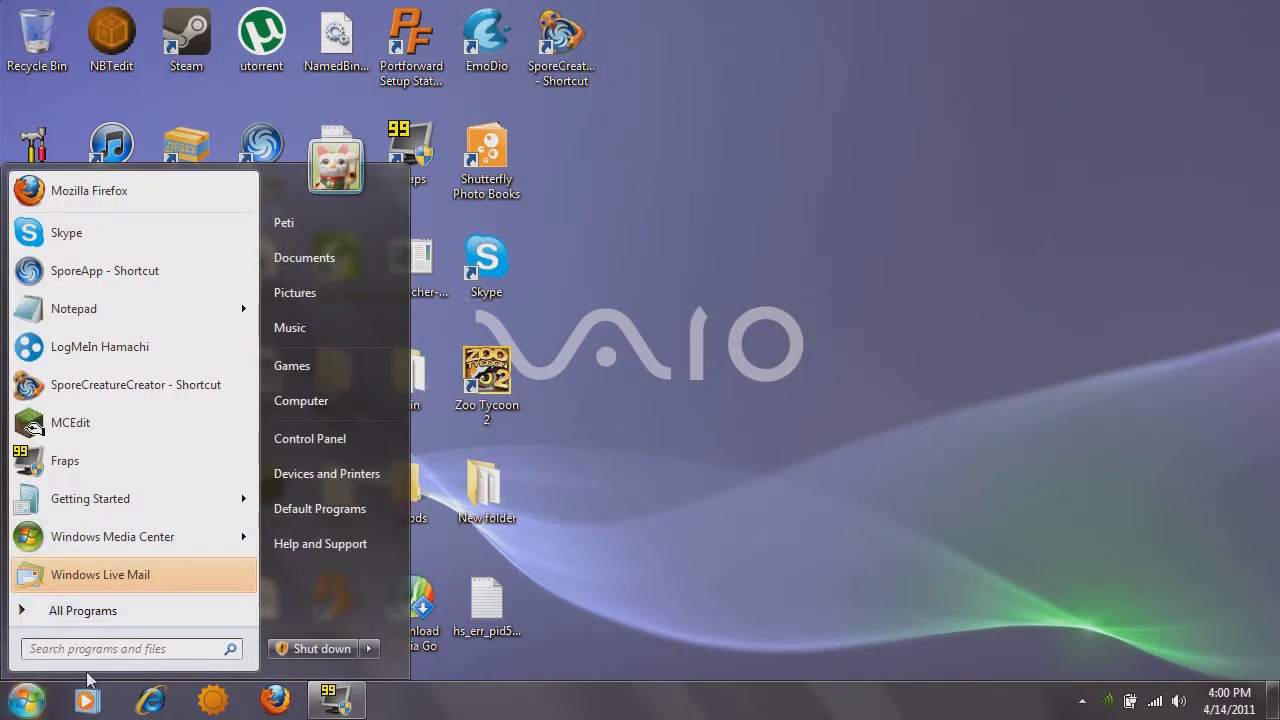
pyautogui.click(163, 612)
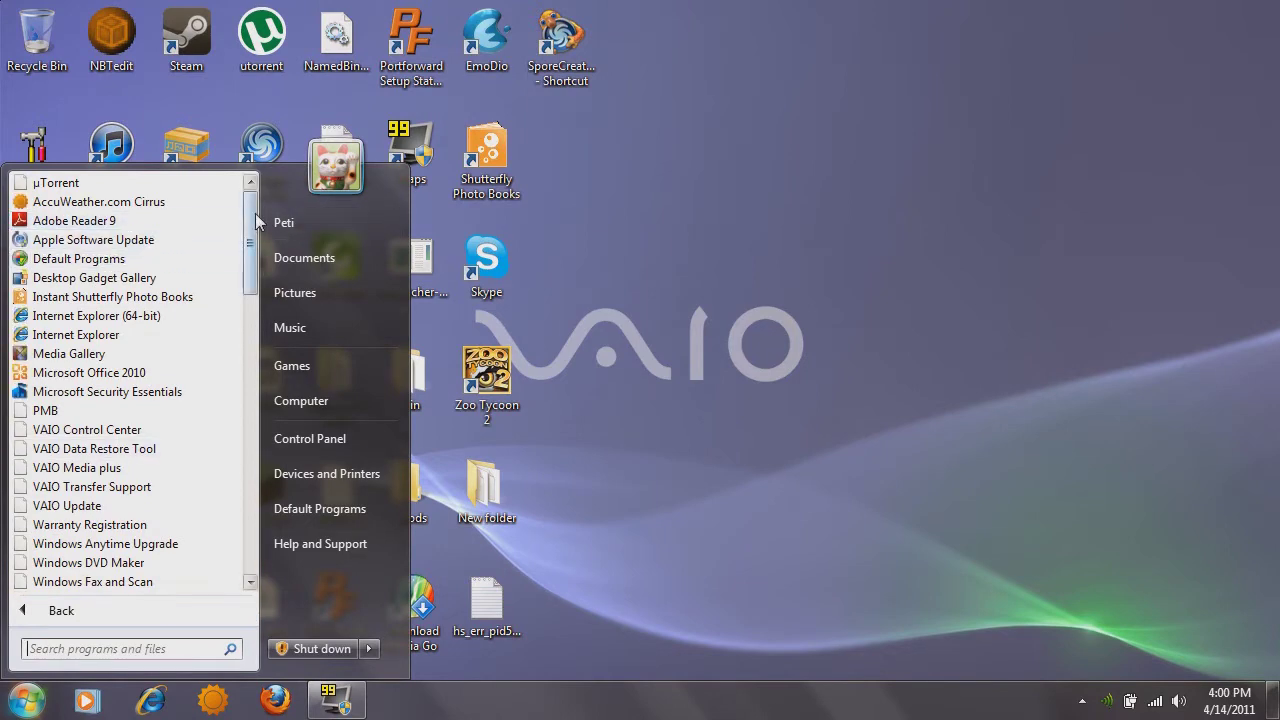
pyautogui.moveTo(255, 213); pyautogui.dragTo(234, 405)
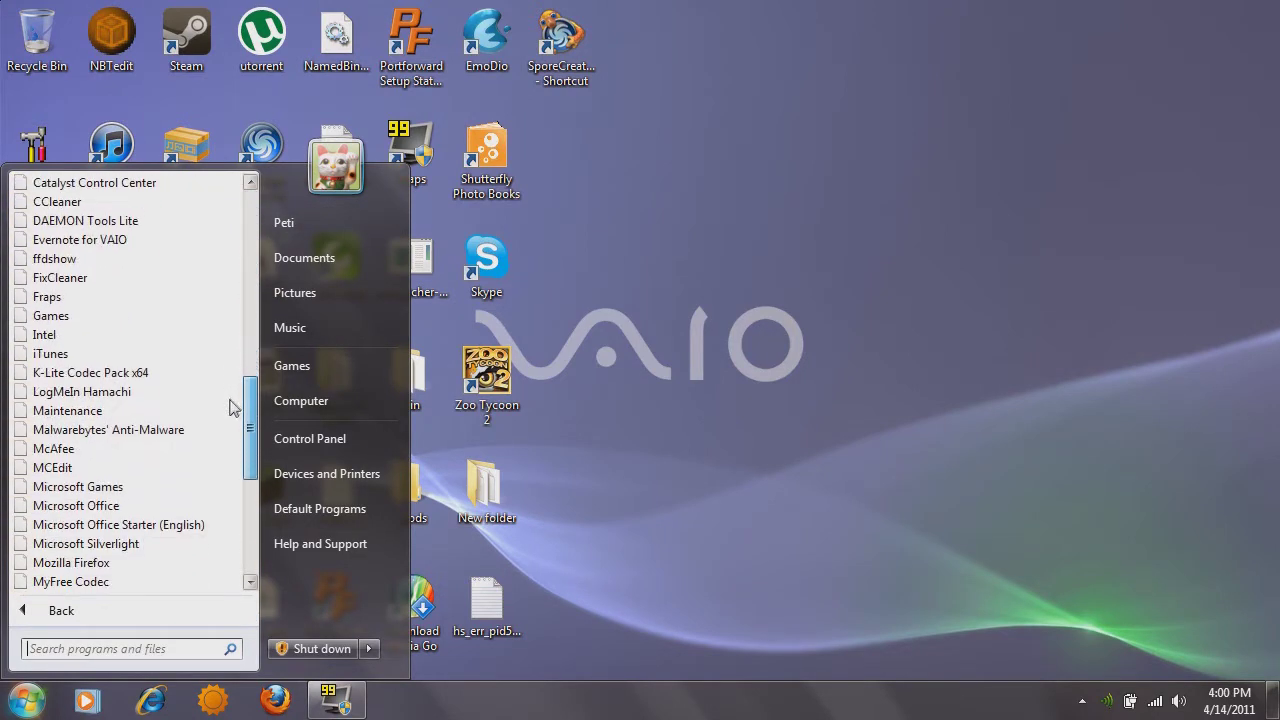
pyautogui.click(68, 397)
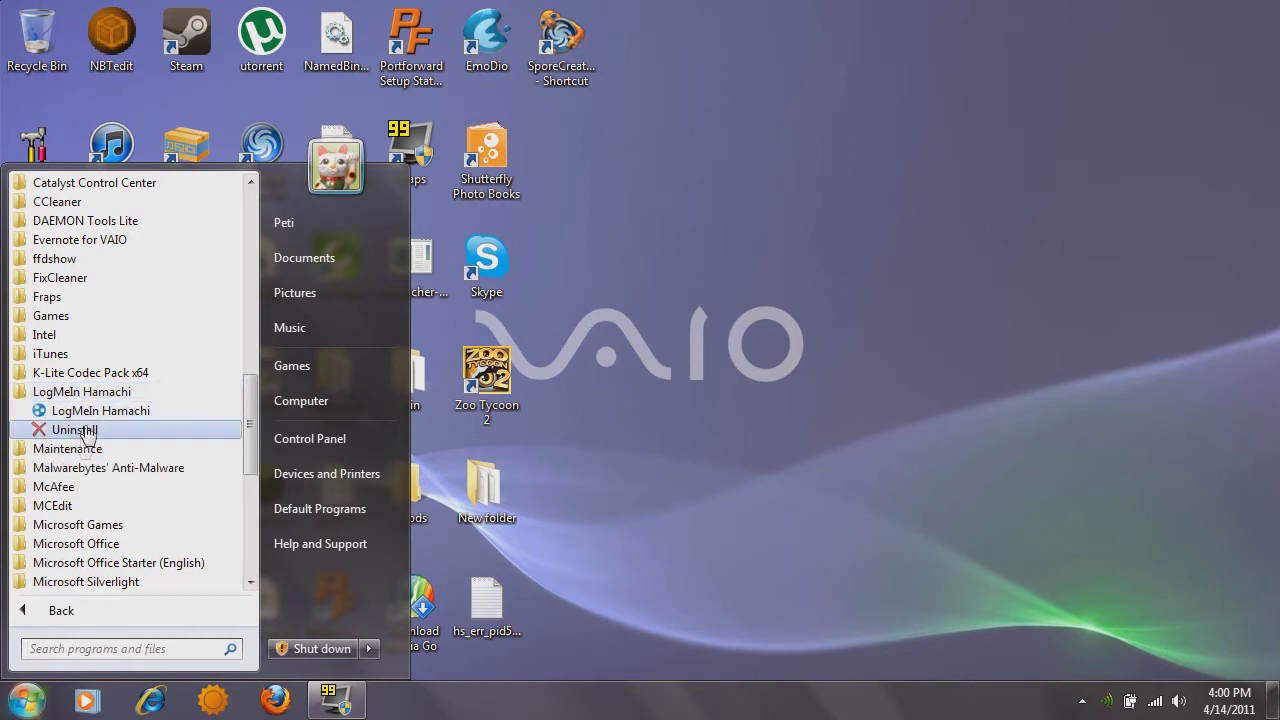
pyautogui.click(95, 411)
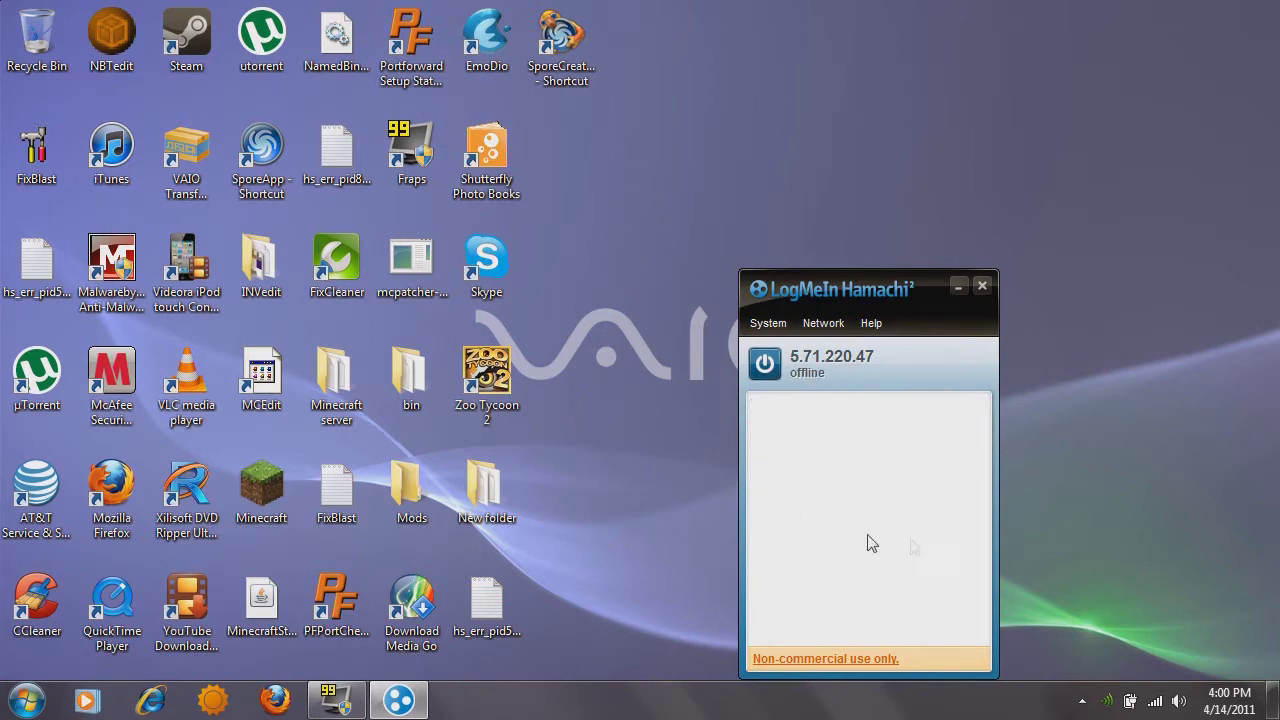
pyautogui.click(766, 364)
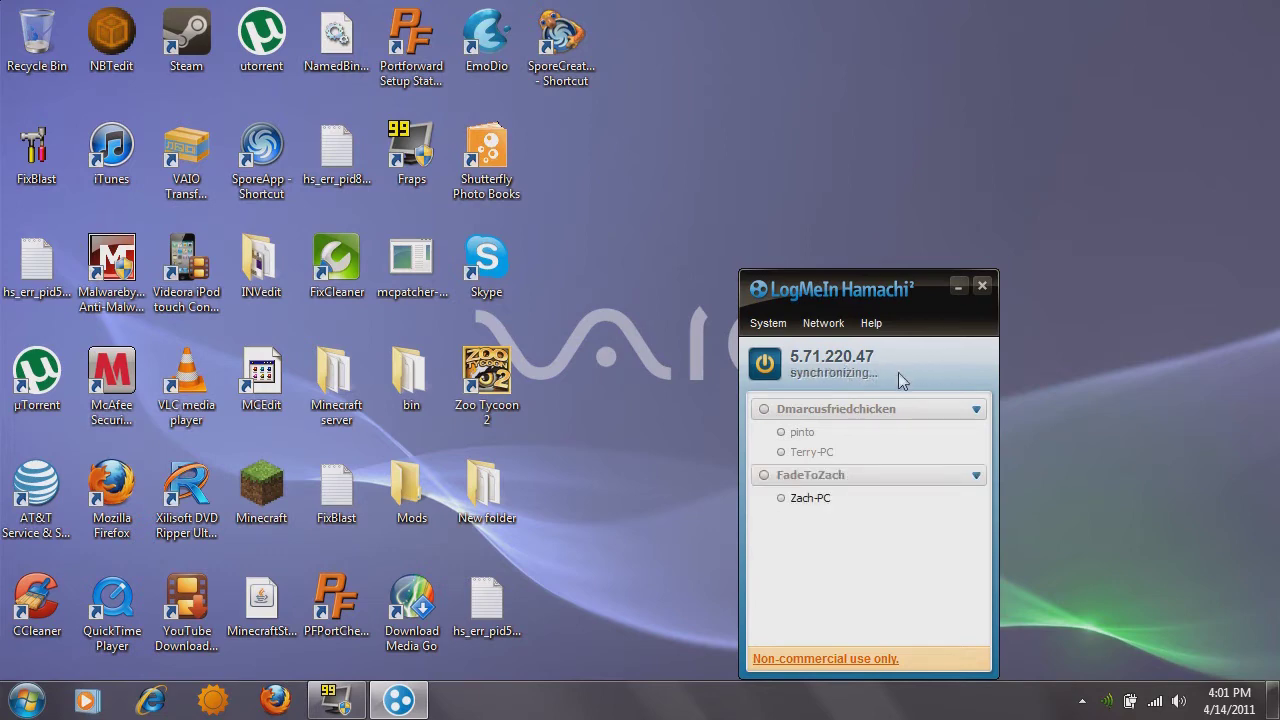
pyautogui.click(823, 323)
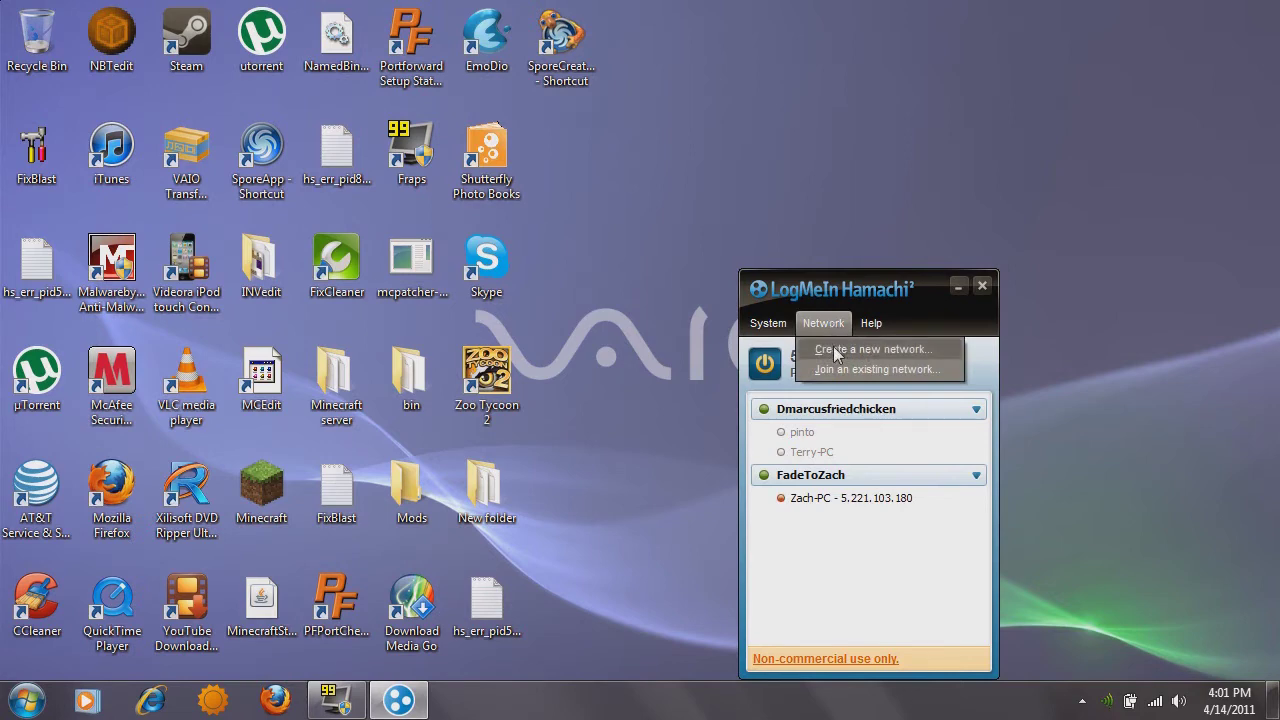
# Step: Create a new password-protected Hamachi network with the ID ObsidianApple
pyautogui.click(836, 350)
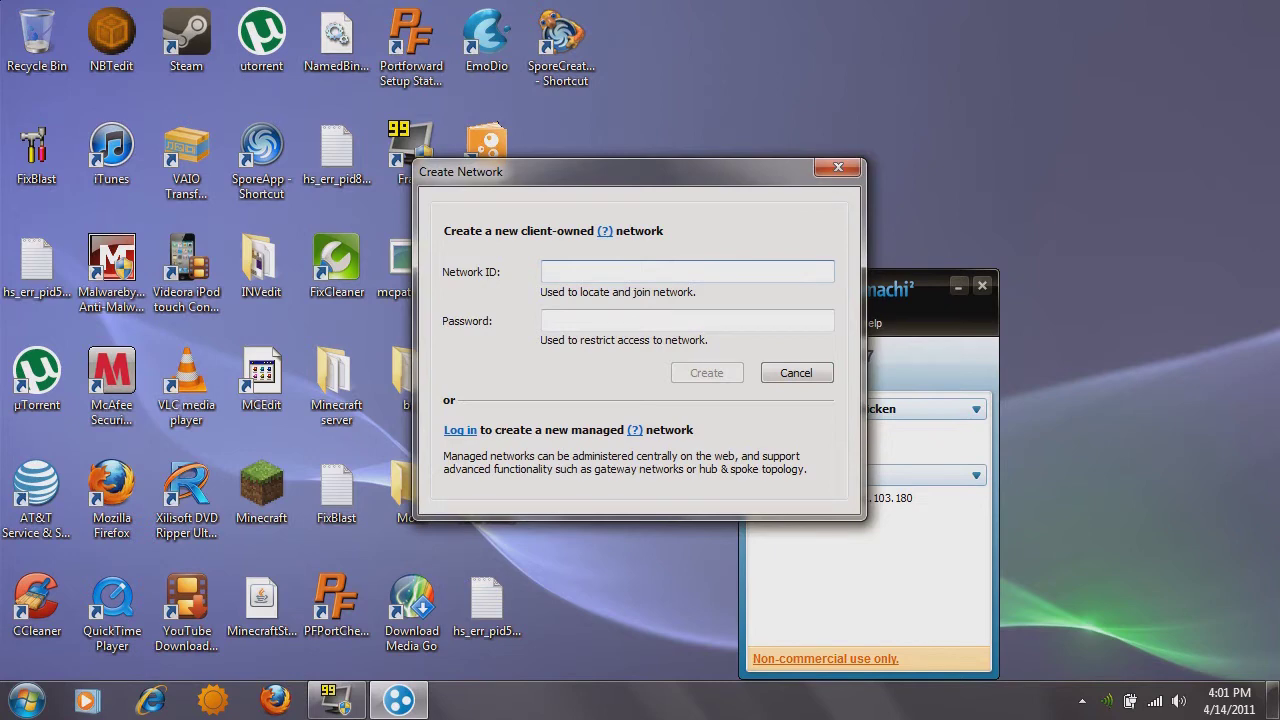
pyautogui.write('O')
pyautogui.press('BackSpace')
pyautogui.write('ObsidianApple')
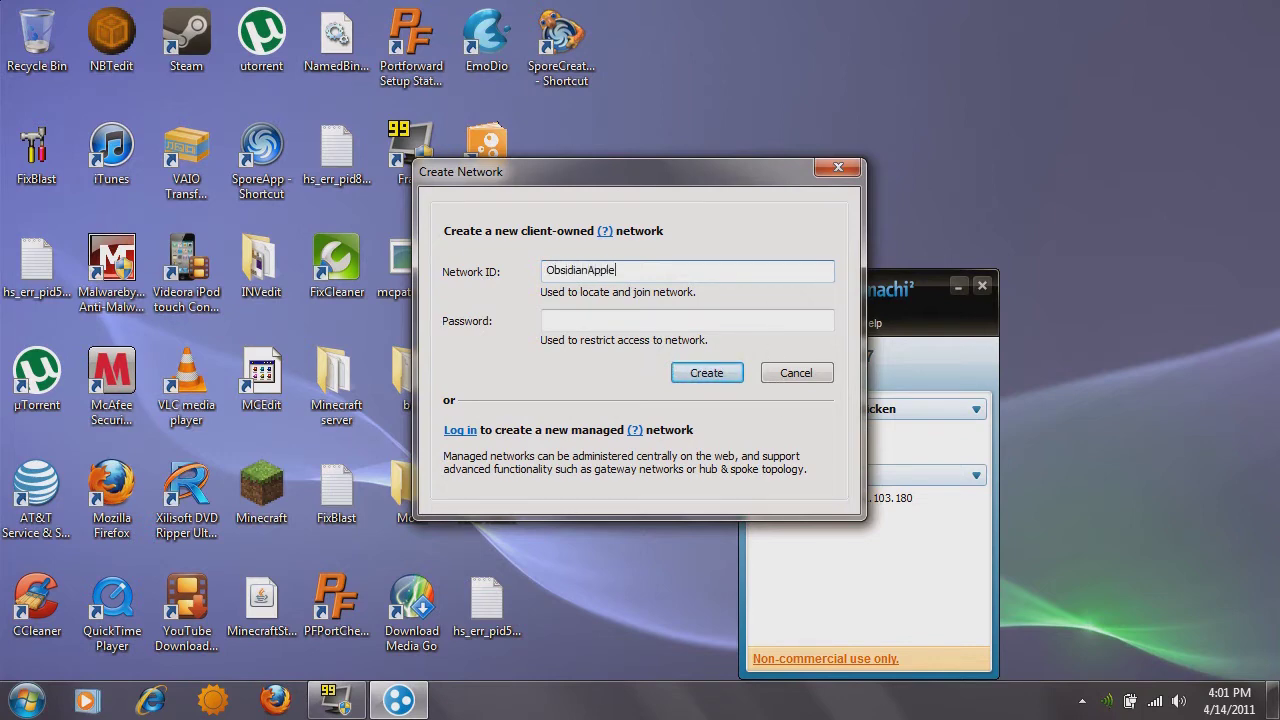
pyautogui.press('Tab')
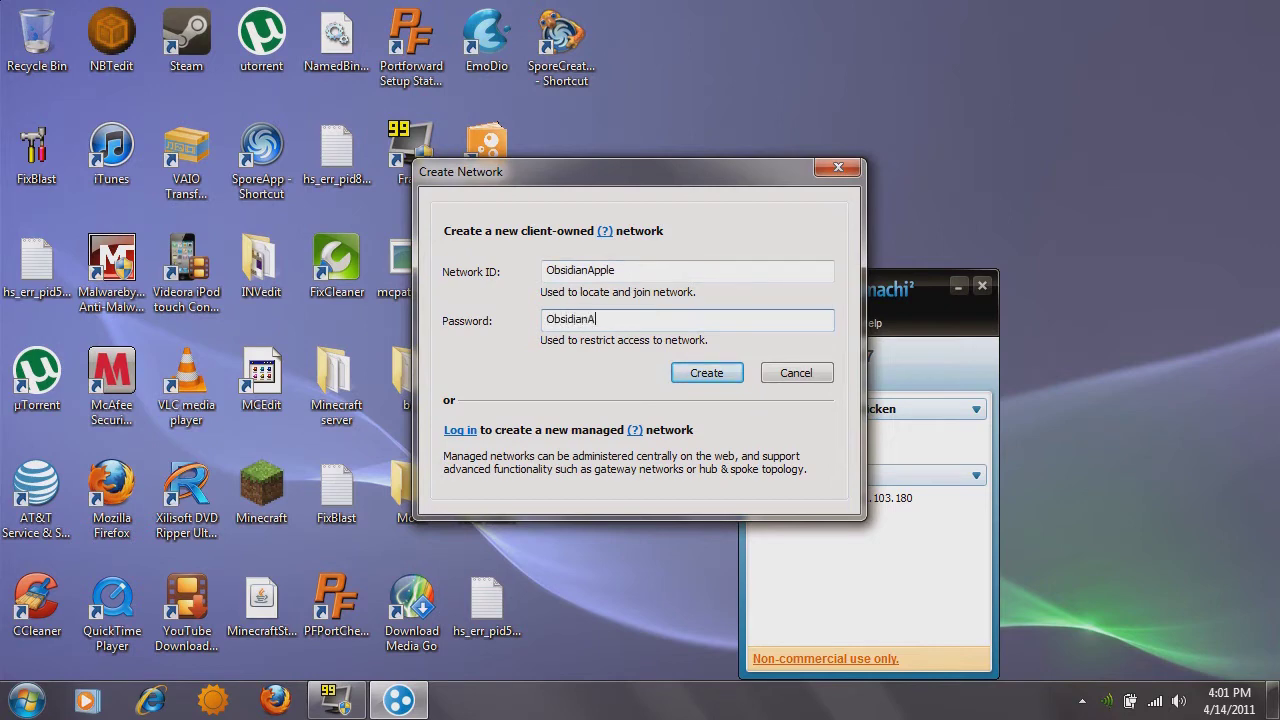
pyautogui.click(731, 374)
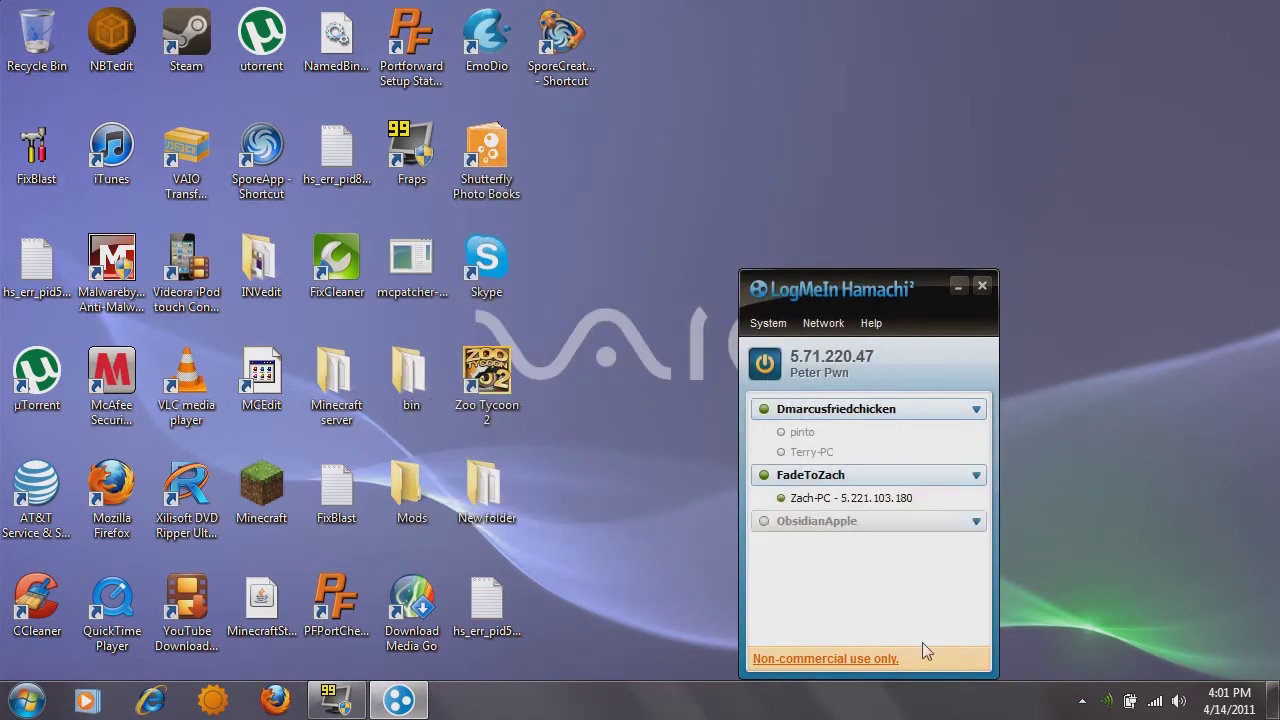
pyautogui.moveTo(806, 530)
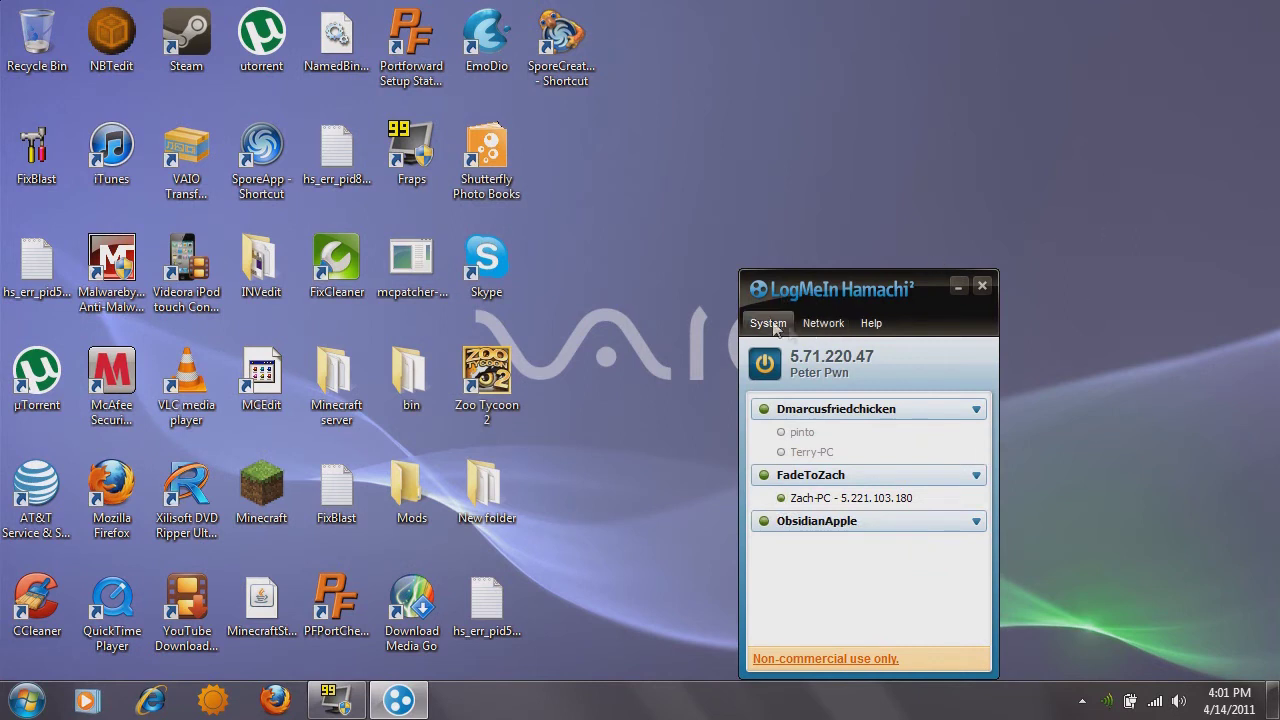
# Step: Open and cancel the Join an existing network dialog, then minimize Hamachi
pyautogui.click(822, 330)
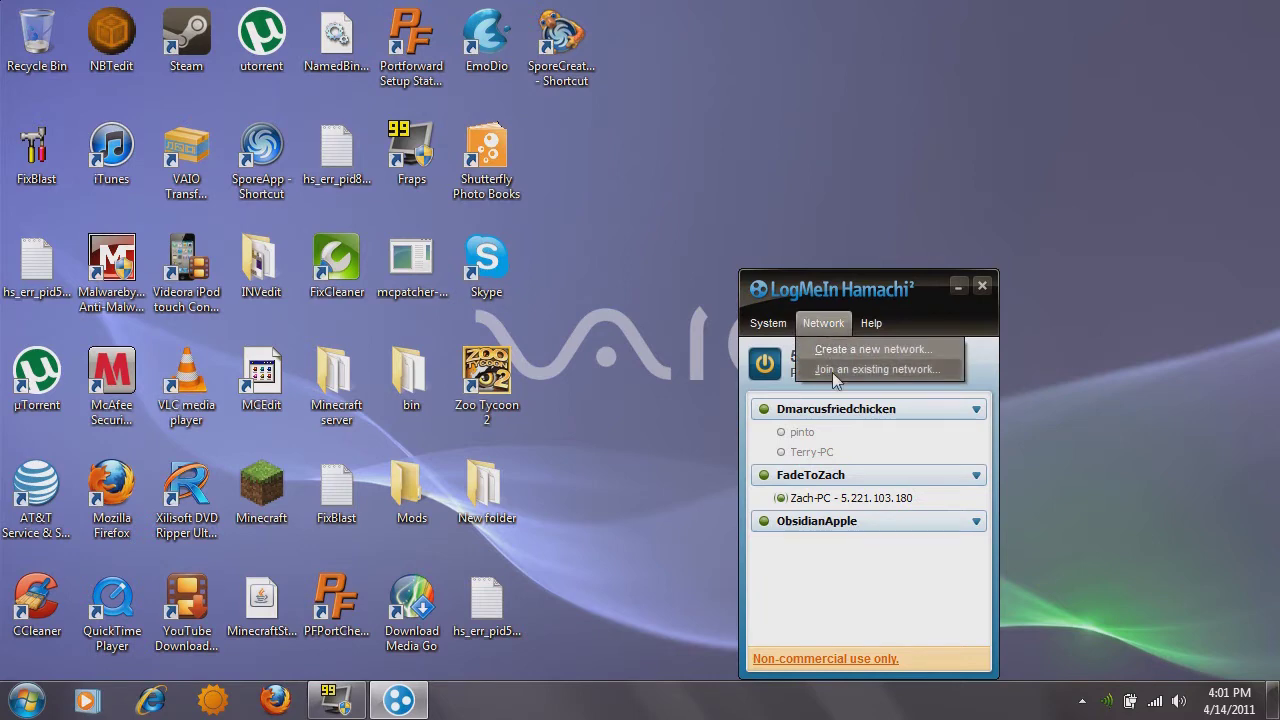
pyautogui.click(916, 330)
pyautogui.click(802, 330)
pyautogui.click(875, 369)
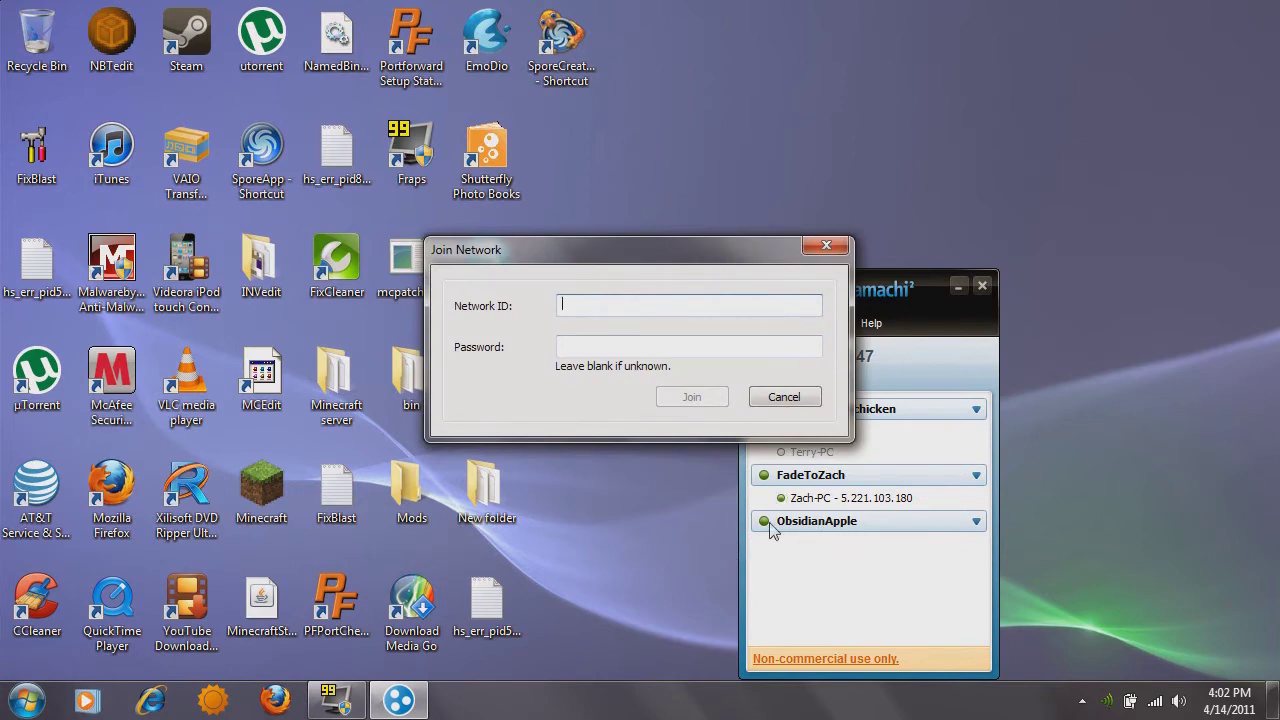
pyautogui.click(664, 350)
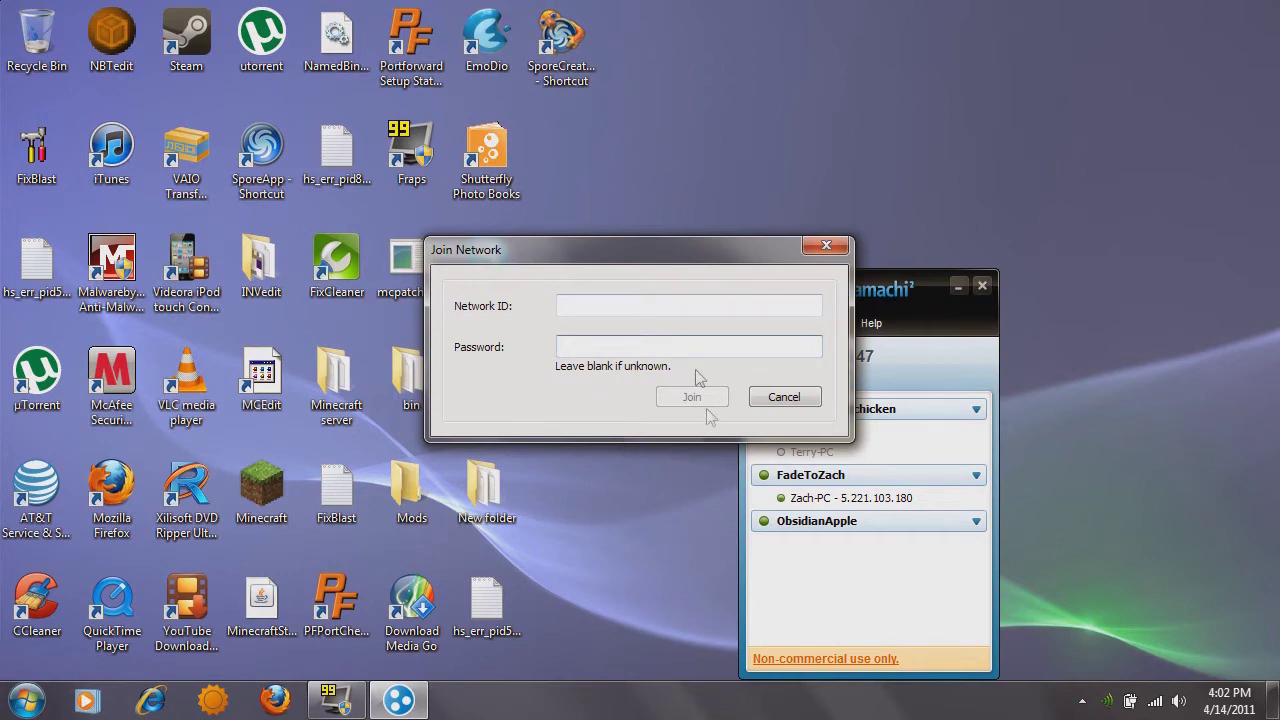
pyautogui.click(800, 400)
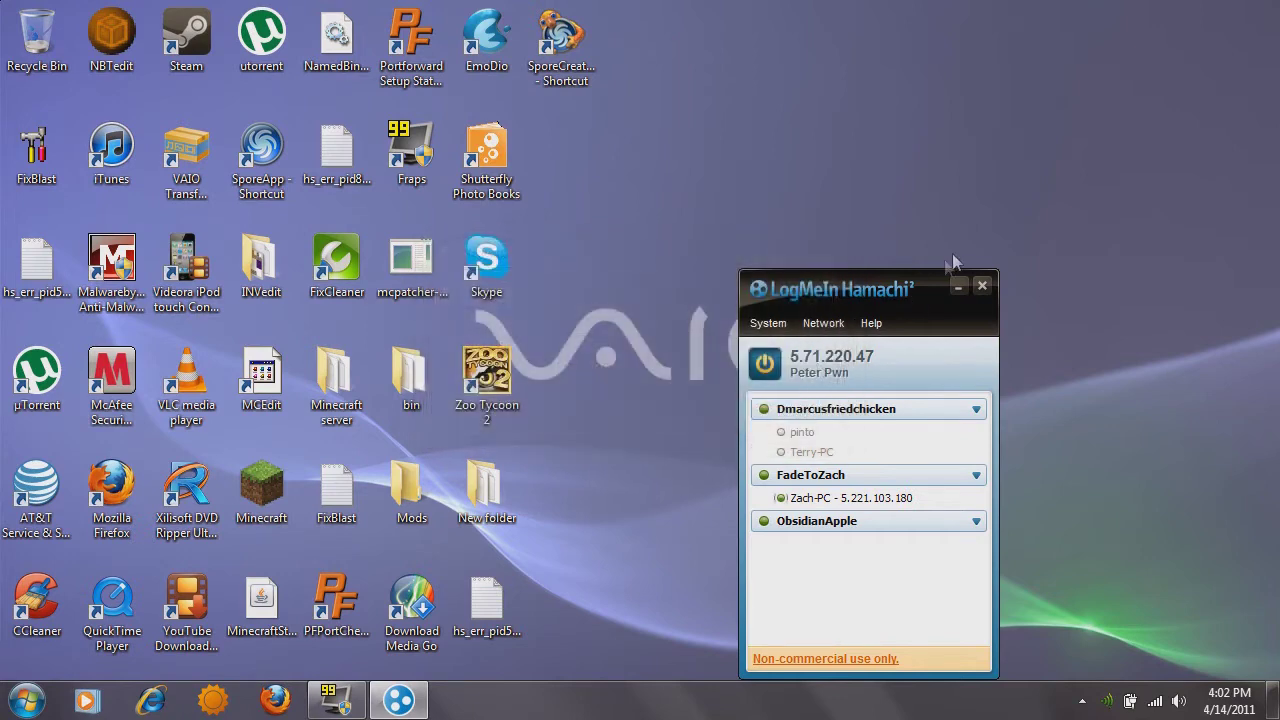
pyautogui.click(959, 288)
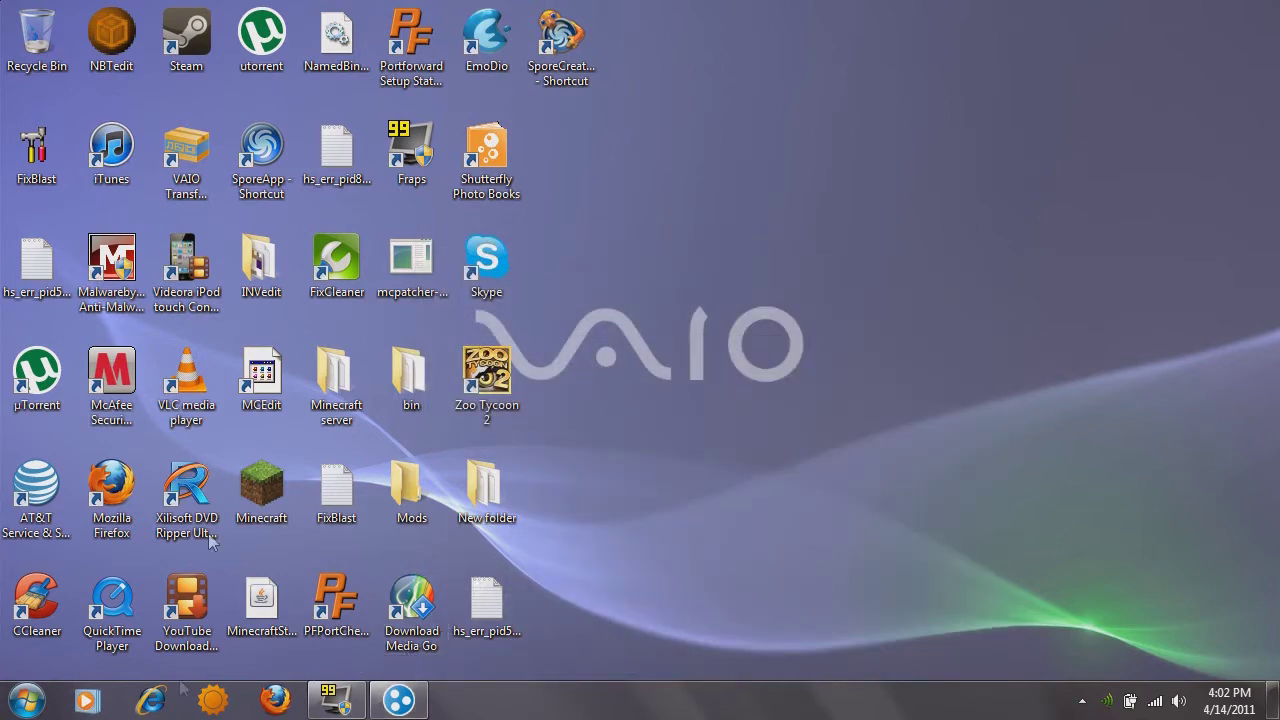
# Step: Launch Firefox from the desktop and load minecraft.net
pyautogui.doubleClick(112, 500)
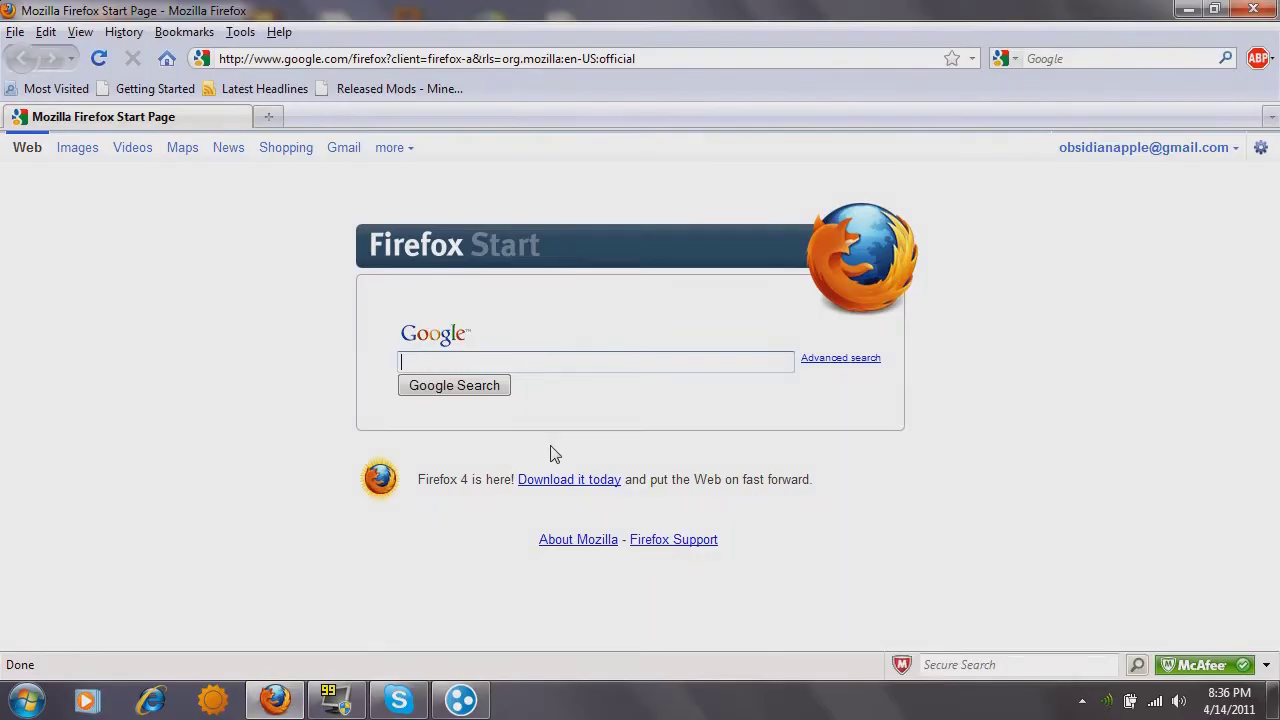
pyautogui.click(440, 50)
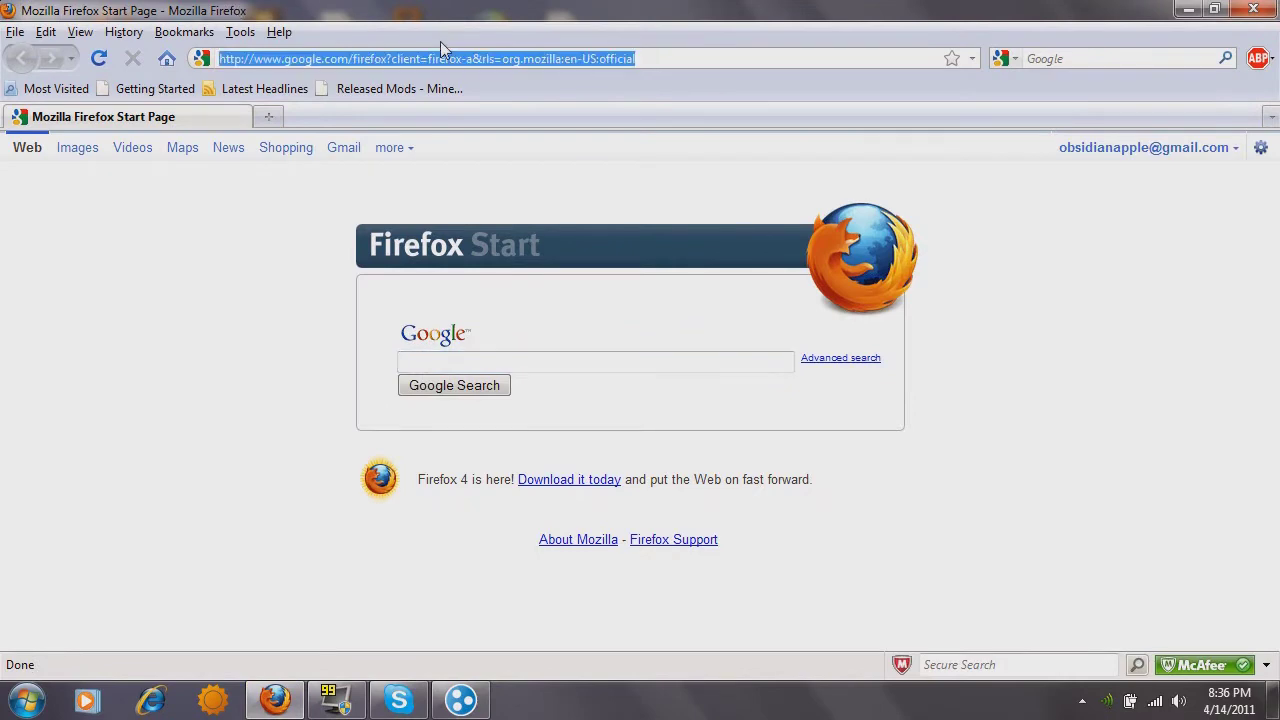
pyautogui.write('www.n')
pyautogui.press('BackSpace')
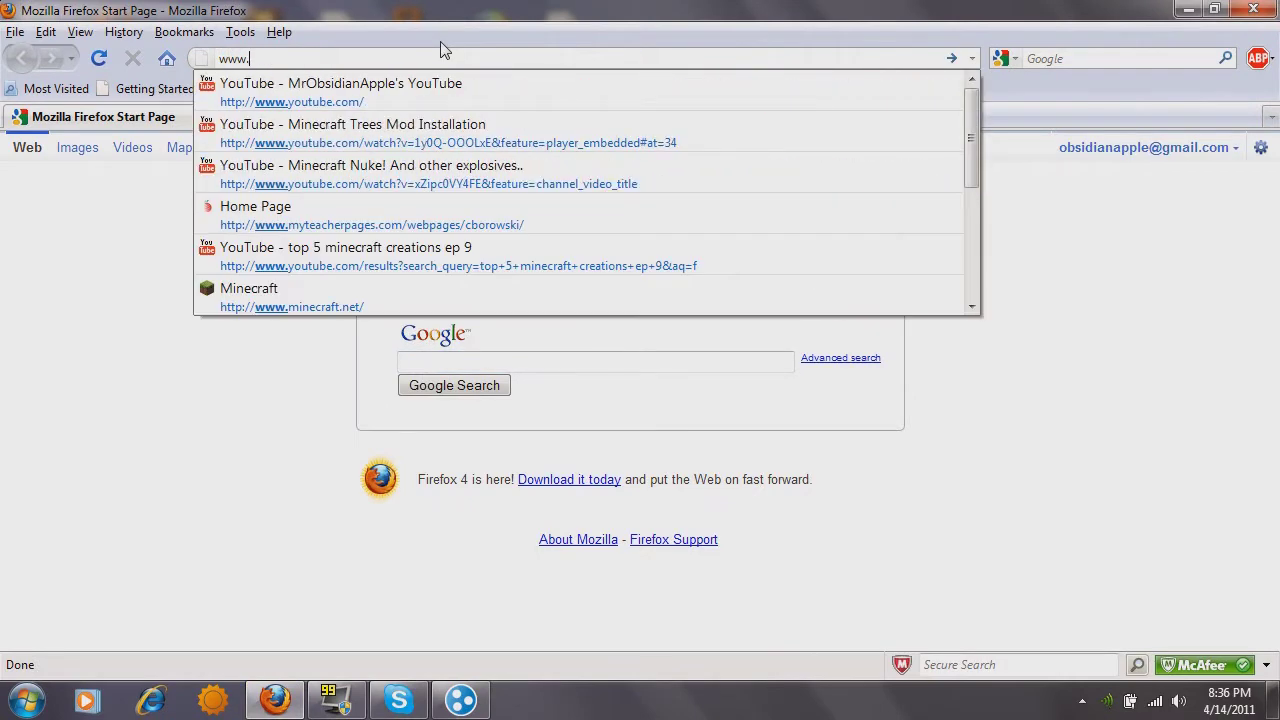
pyautogui.write('minecraft')
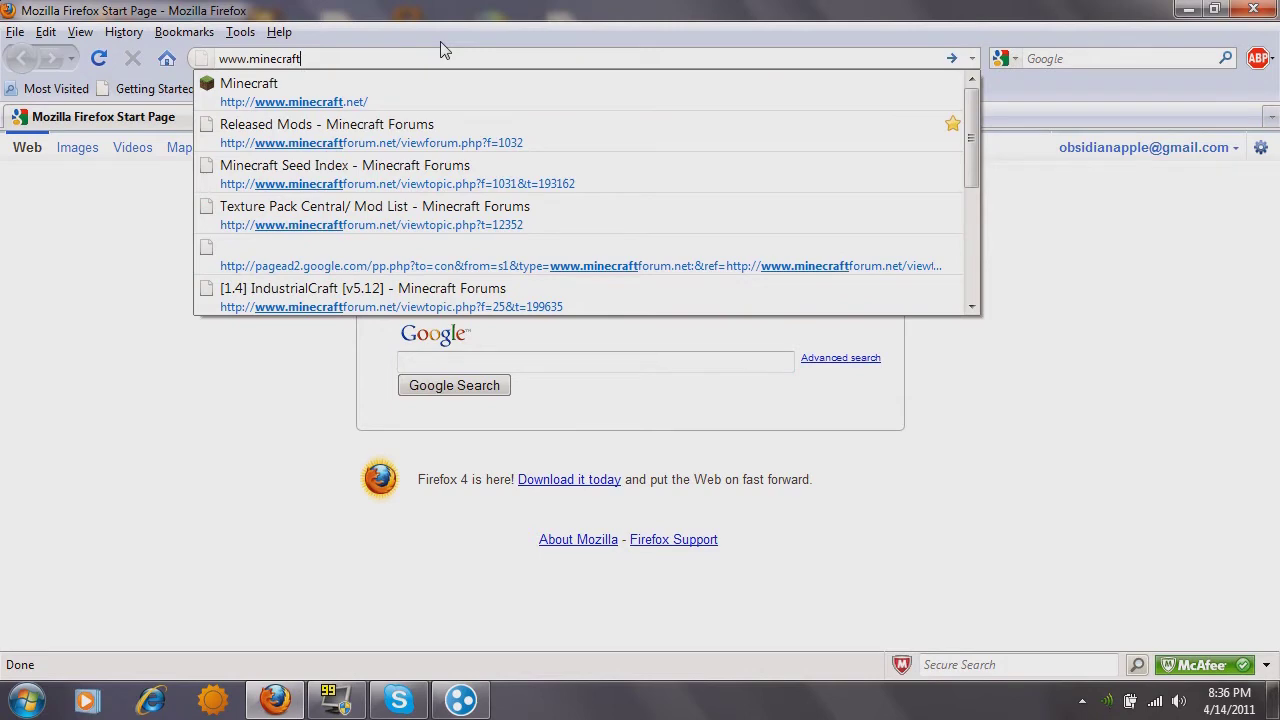
pyautogui.write('.net')
pyautogui.press('Return')
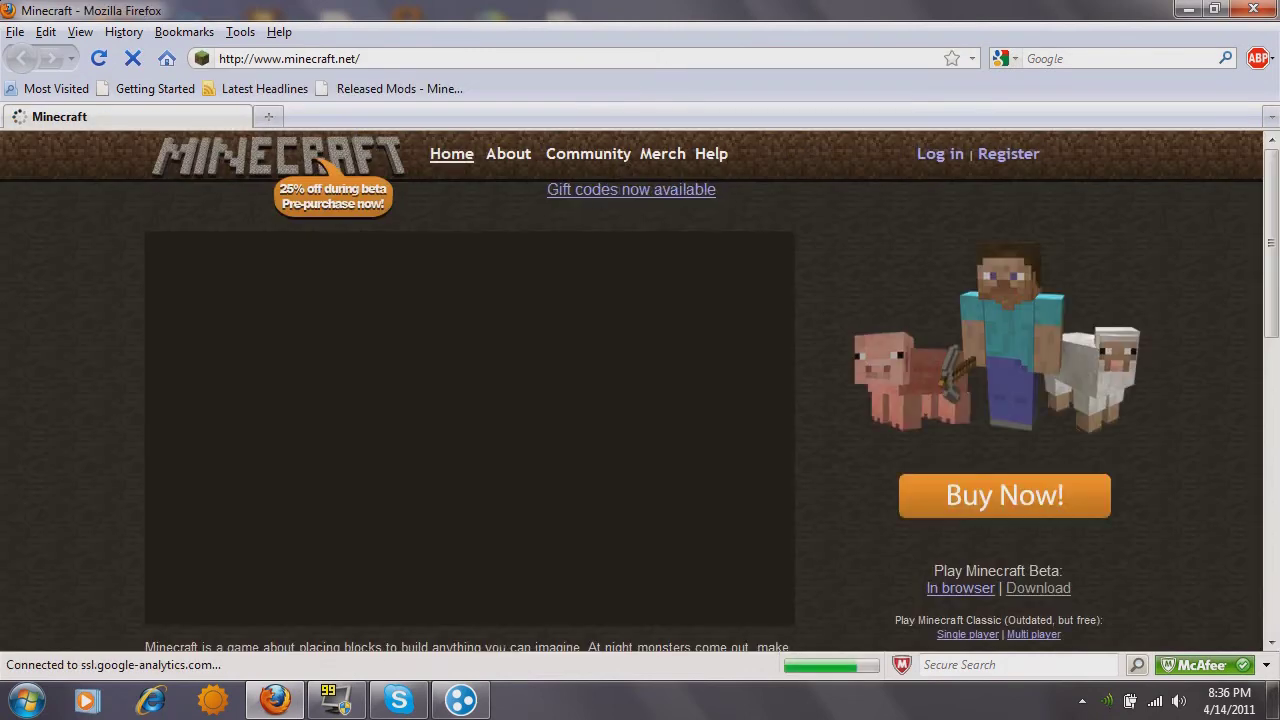
# Step: On the Minecraft download page, download the multiplayer server Minecraft_Server.exe
pyautogui.scroll(-2, 1015, 445)
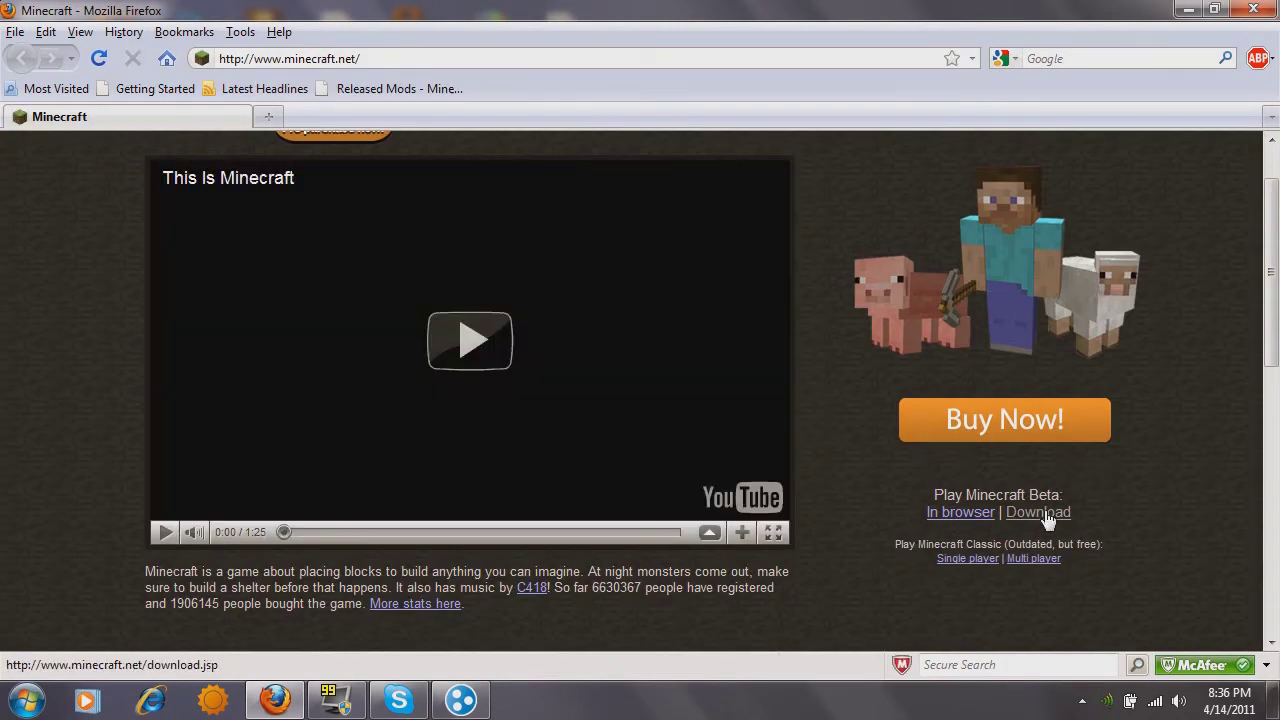
pyautogui.click(1044, 514)
pyautogui.scroll(-3, 382, 280)
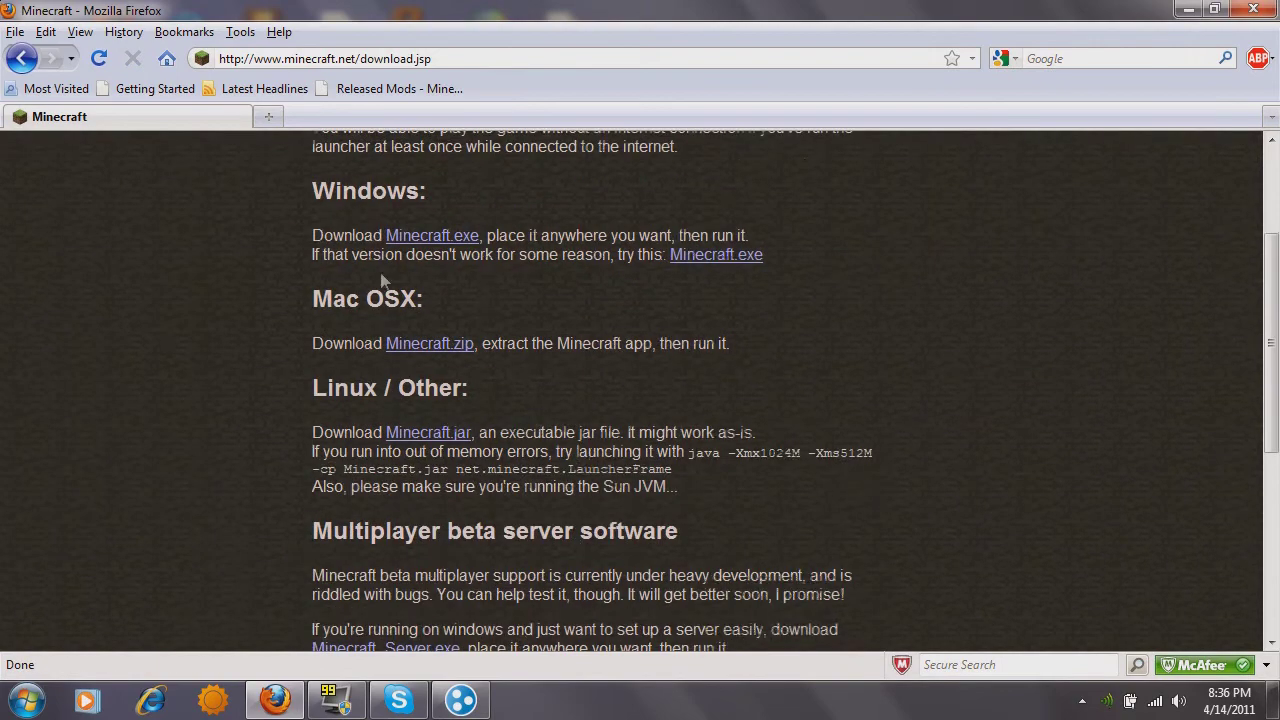
pyautogui.scroll(-7, 355, 242)
pyautogui.scroll(3, 355, 242)
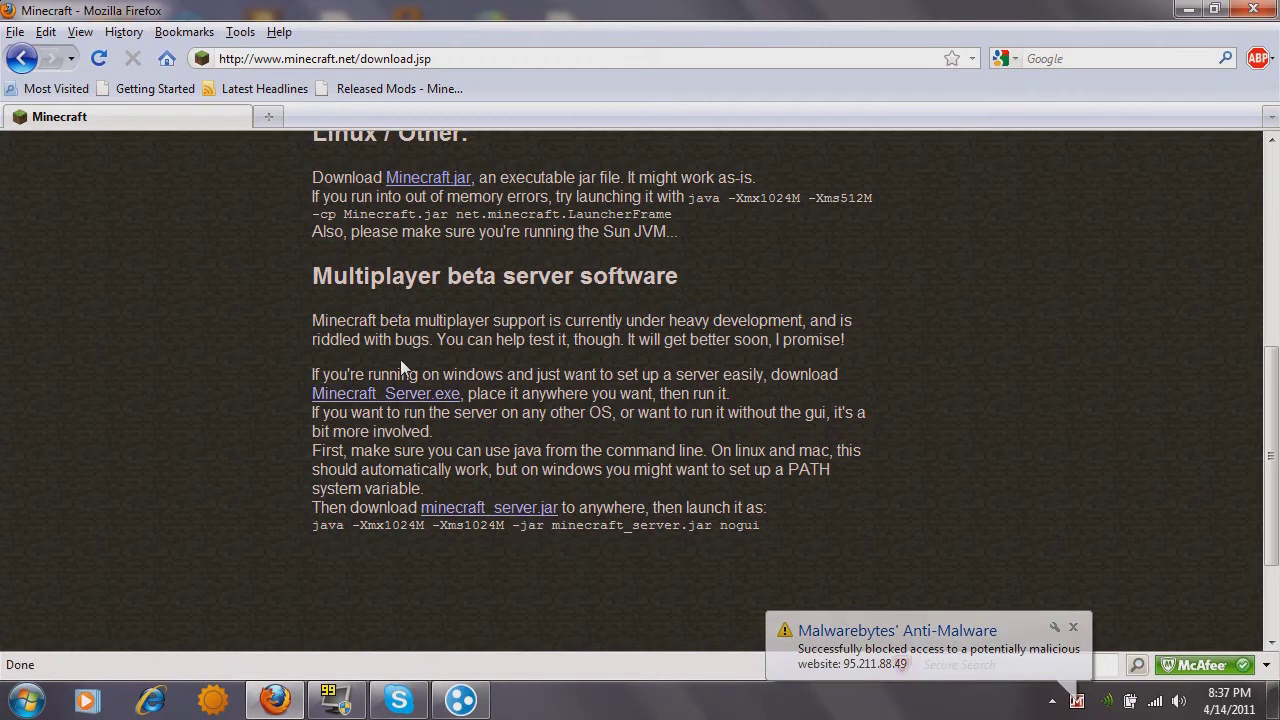
pyautogui.click(411, 401)
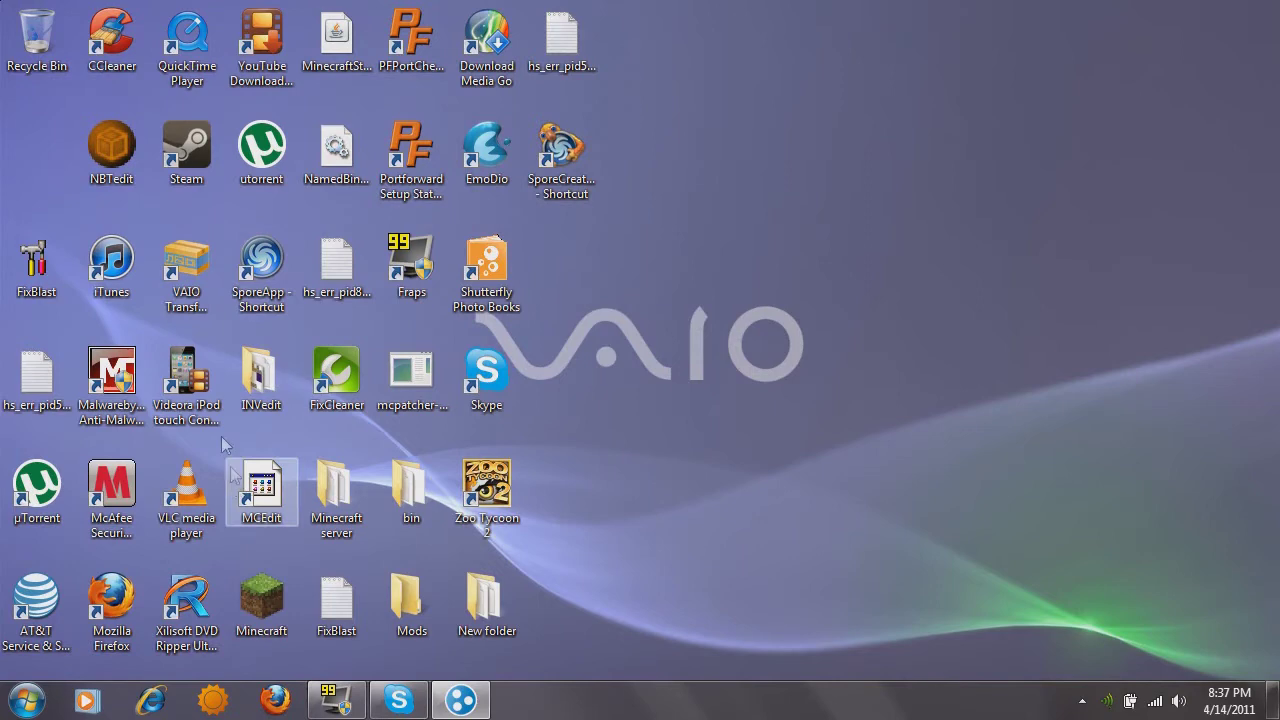
# Step: Open the desktop's Minecraft server folder and select its server files
pyautogui.doubleClick(337, 510)
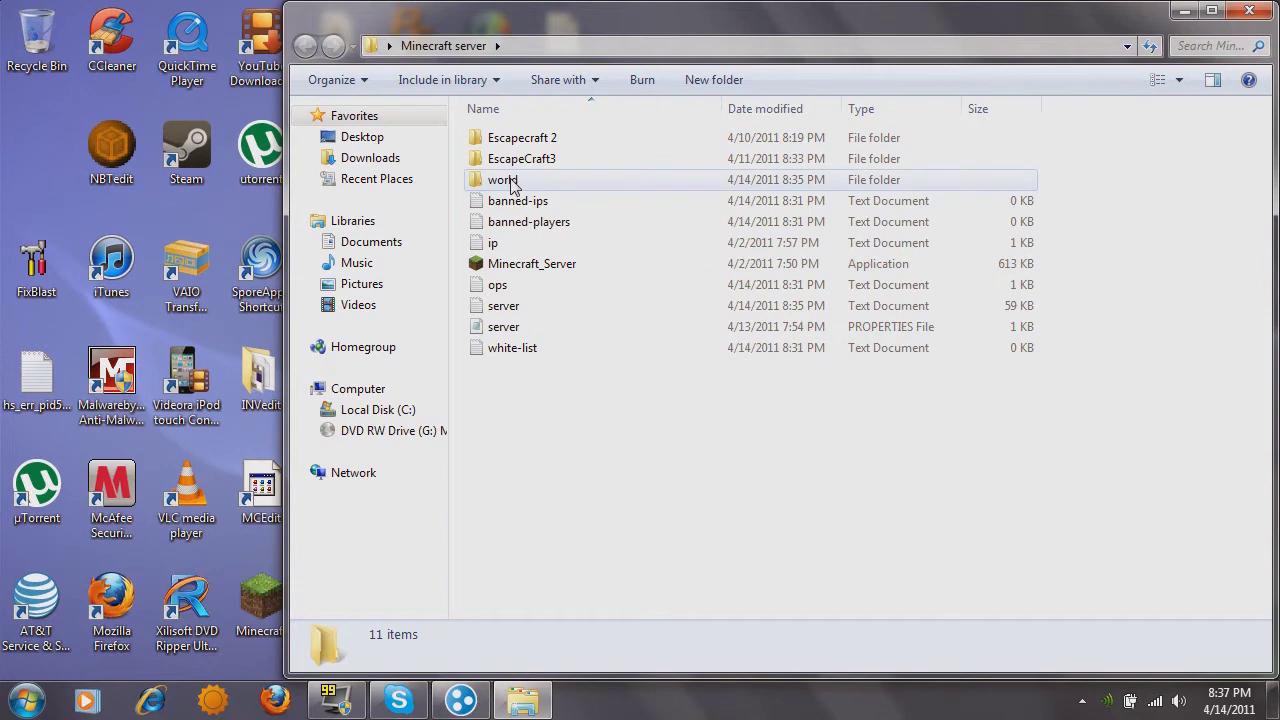
pyautogui.moveTo(552, 395); pyautogui.dragTo(562, 188)
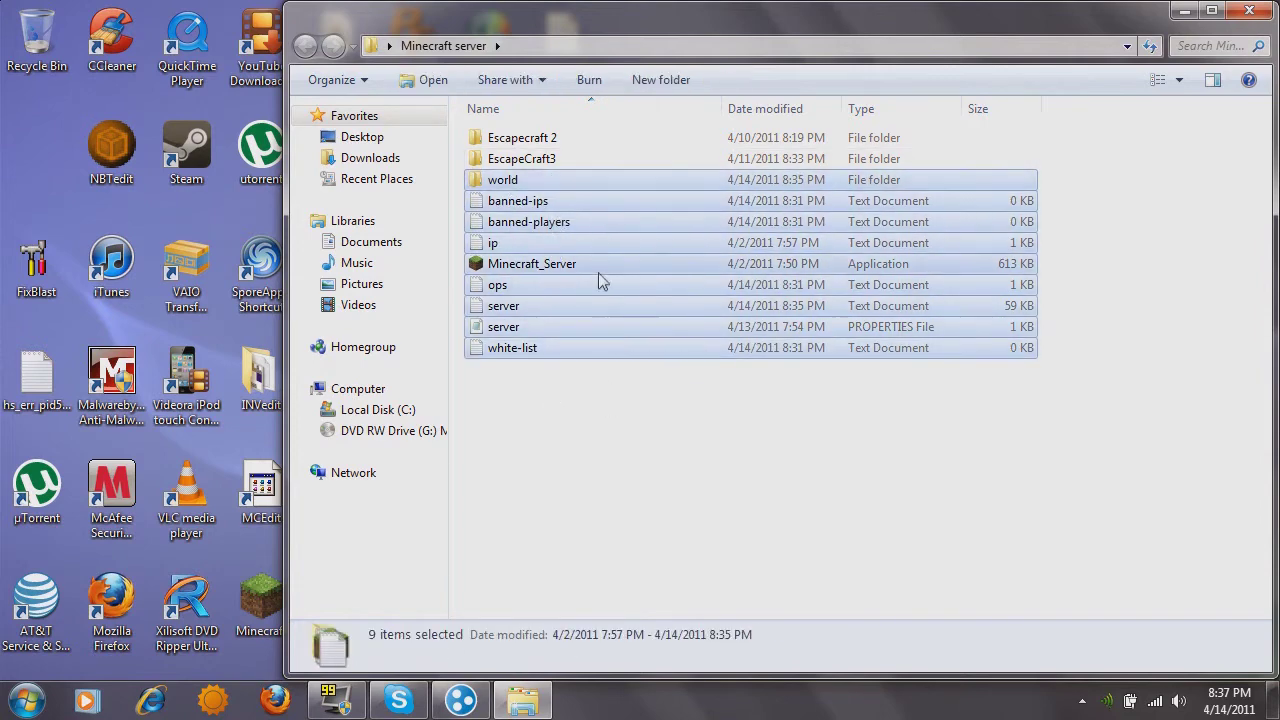
pyautogui.click(565, 398)
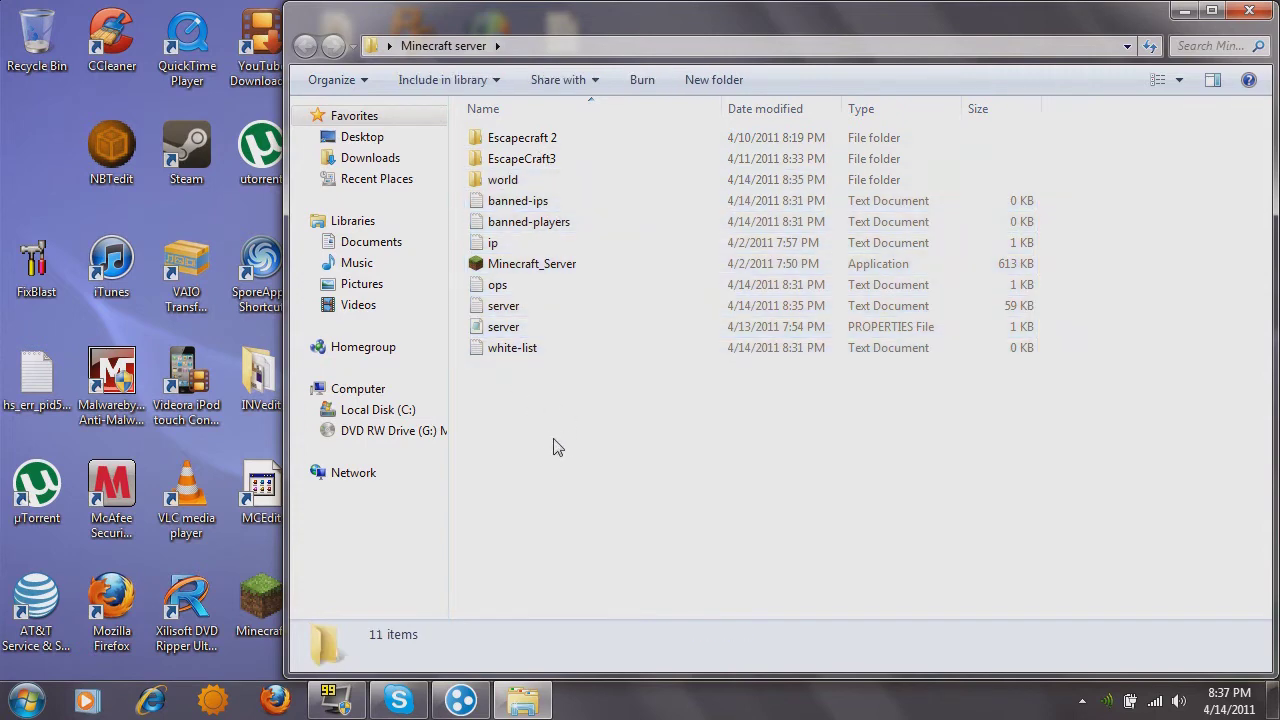
pyautogui.moveTo(527, 382); pyautogui.dragTo(586, 430)
# Step: Open server.properties in Notepad
pyautogui.rightClick(557, 334)
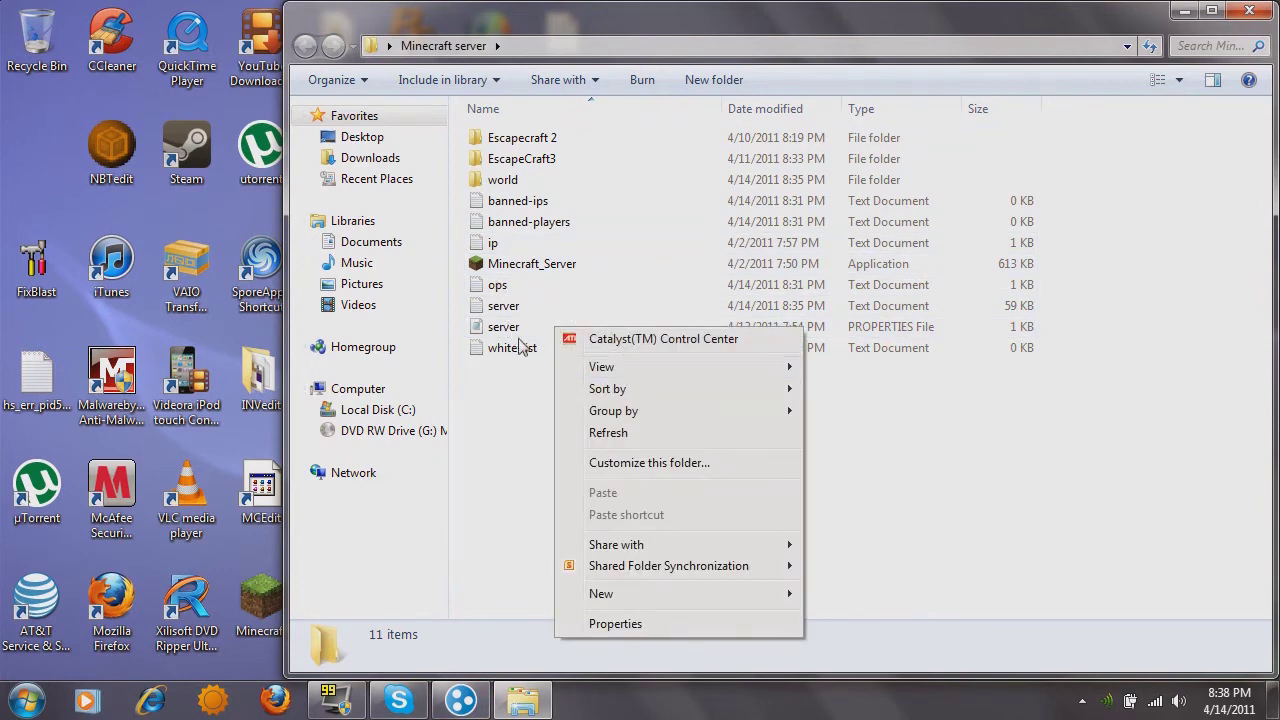
pyautogui.click(514, 347)
pyautogui.rightClick(508, 326)
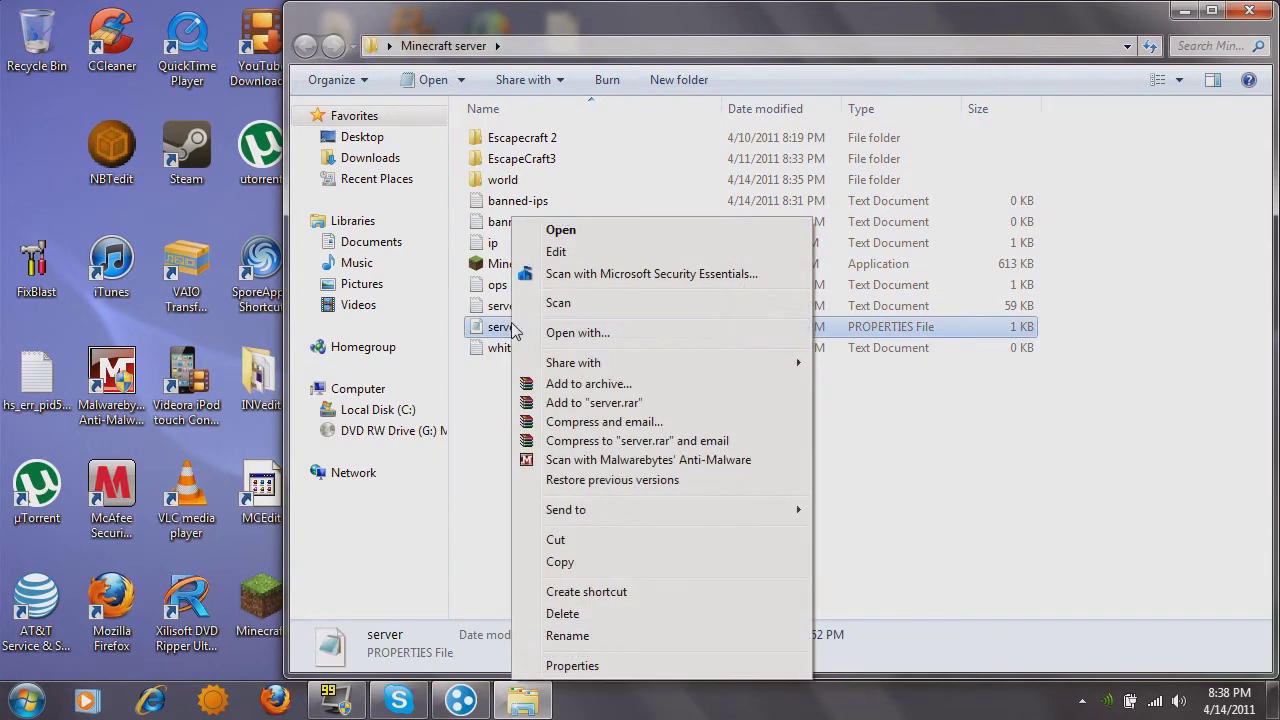
pyautogui.click(565, 331)
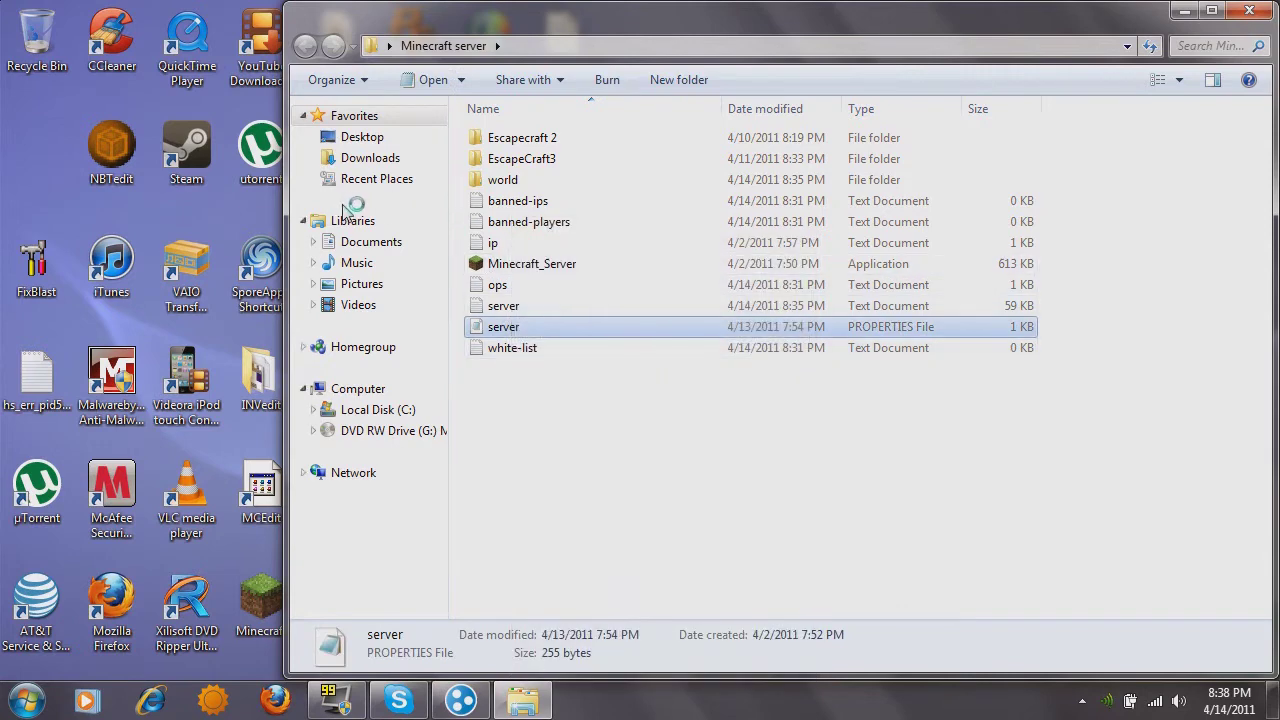
pyautogui.click(789, 550)
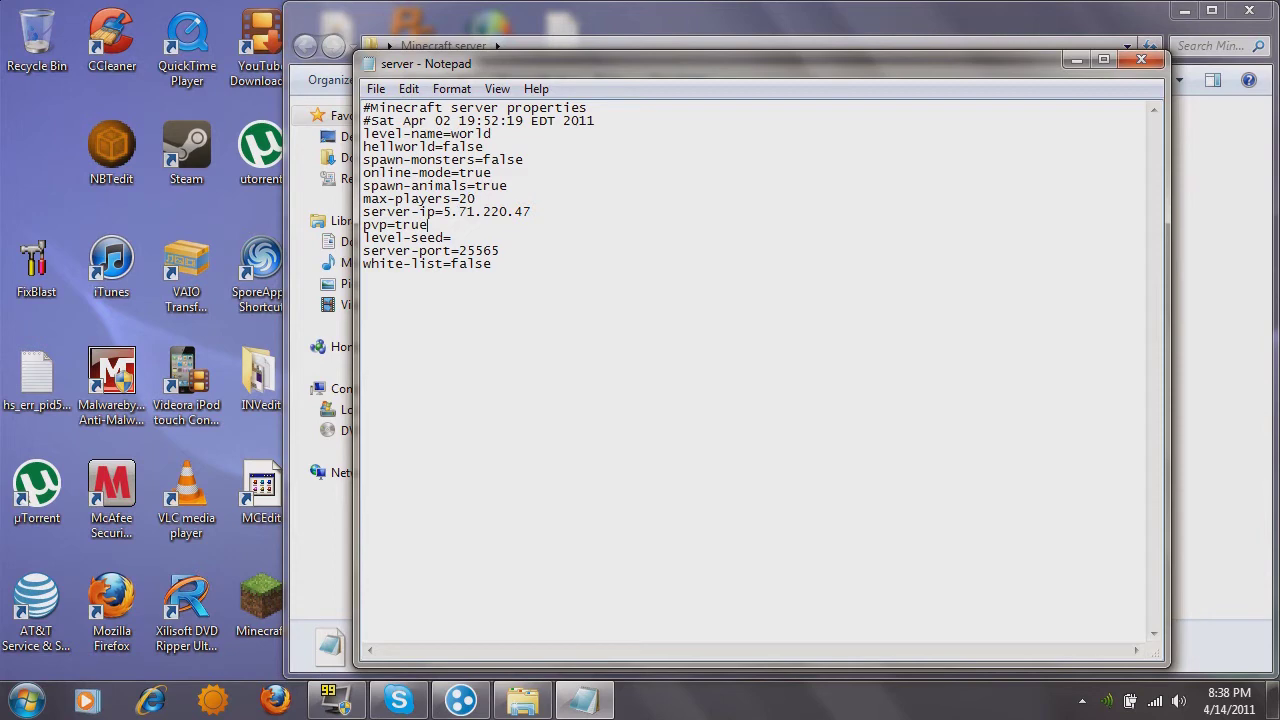
# Step: Compare the server-ip value 5.71.220.47 with Hamachi's IP, then close Notepad
pyautogui.click(461, 700)
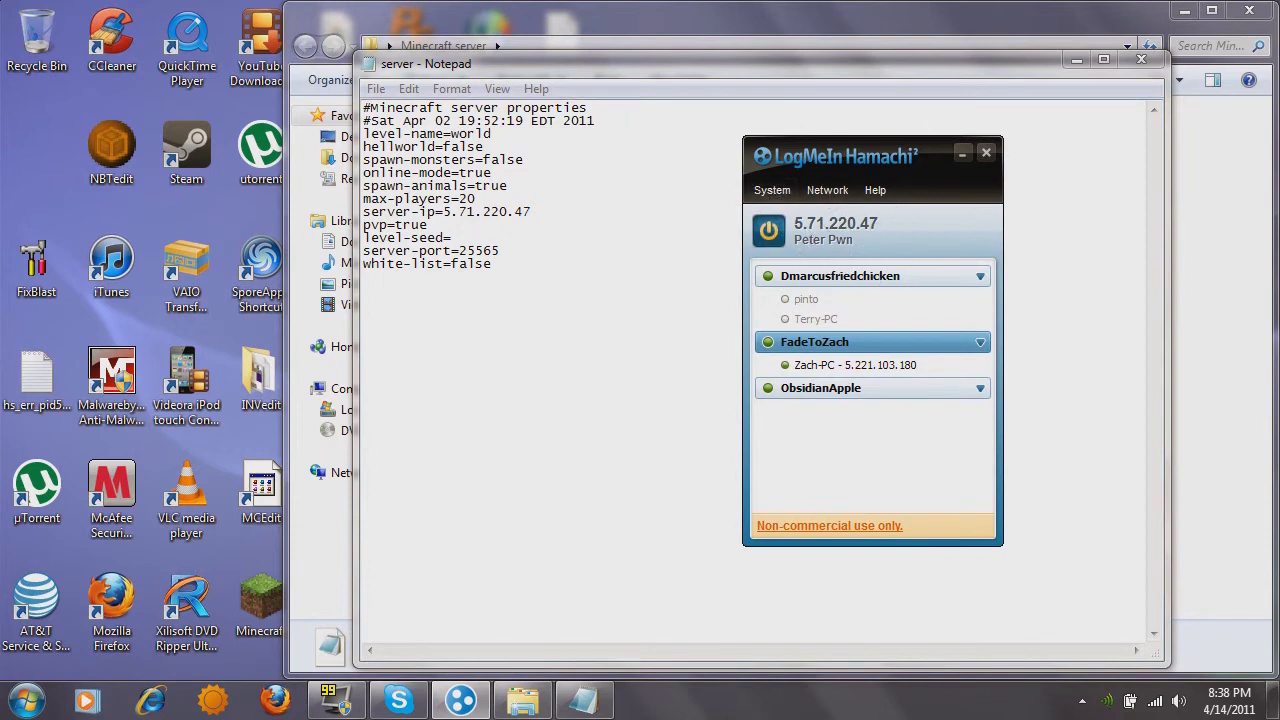
pyautogui.click(531, 212)
pyautogui.moveTo(531, 212); pyautogui.dragTo(443, 212)
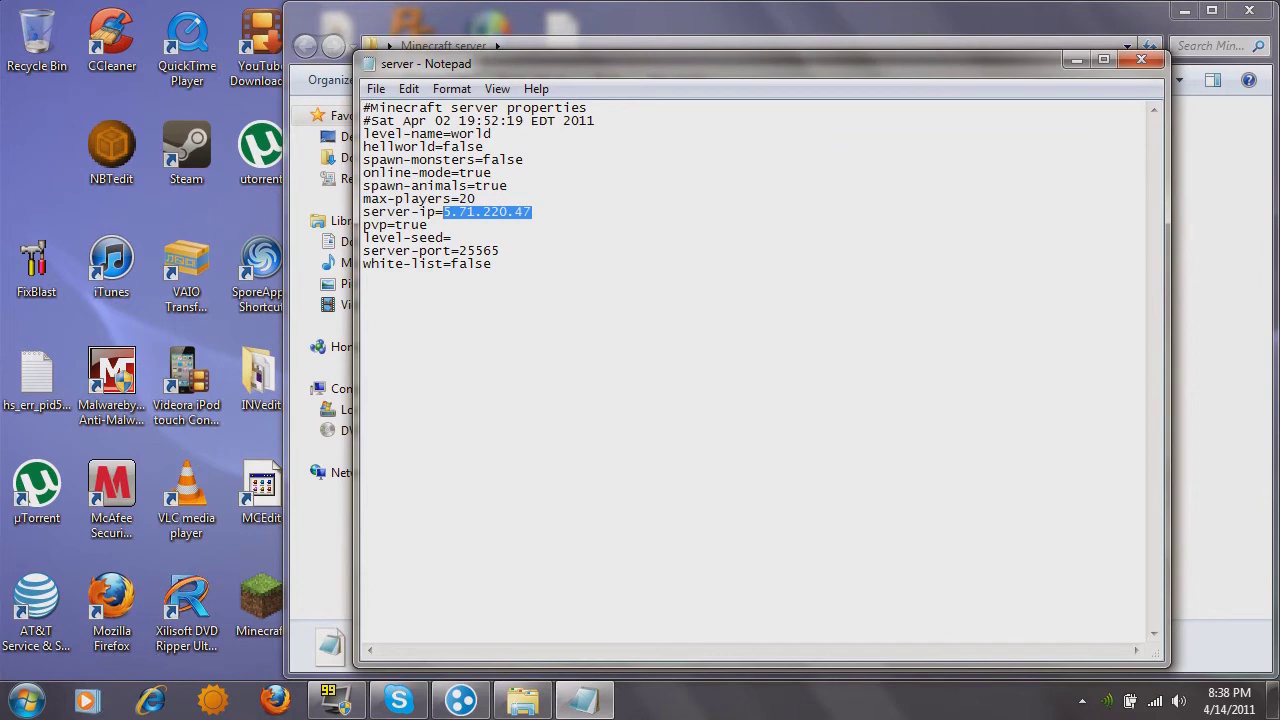
pyautogui.click(461, 700)
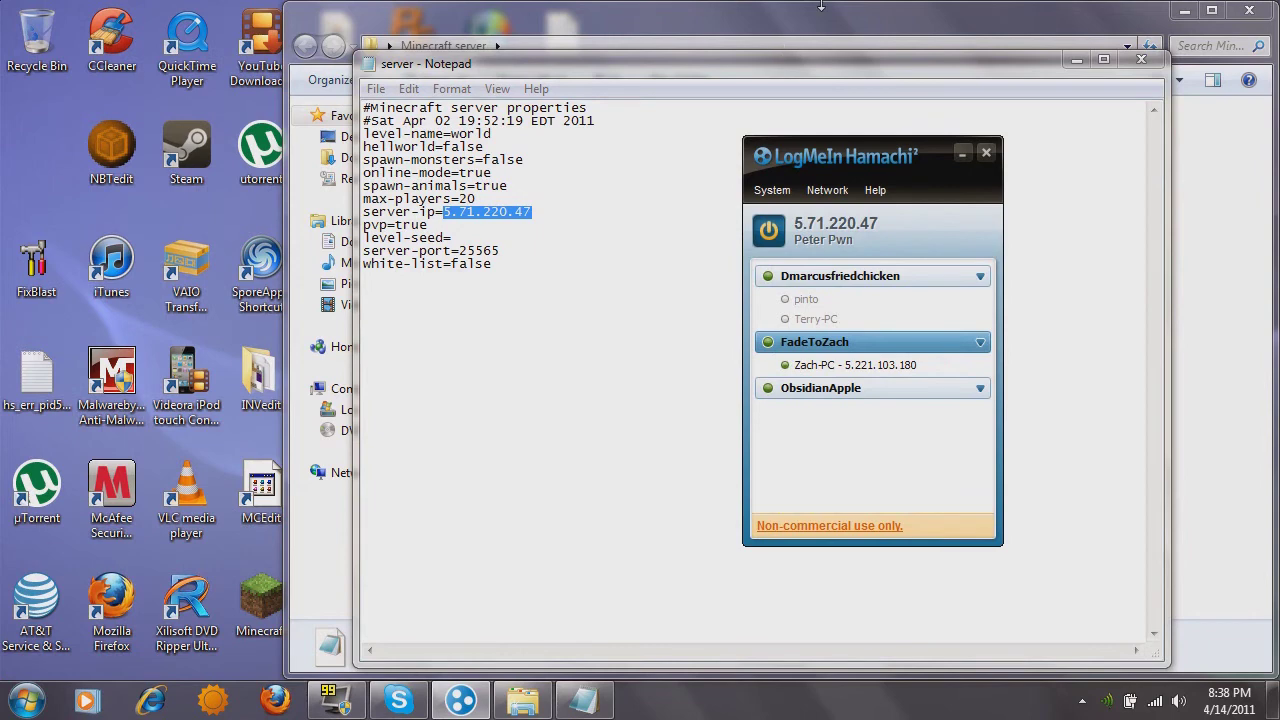
pyautogui.click(1141, 59)
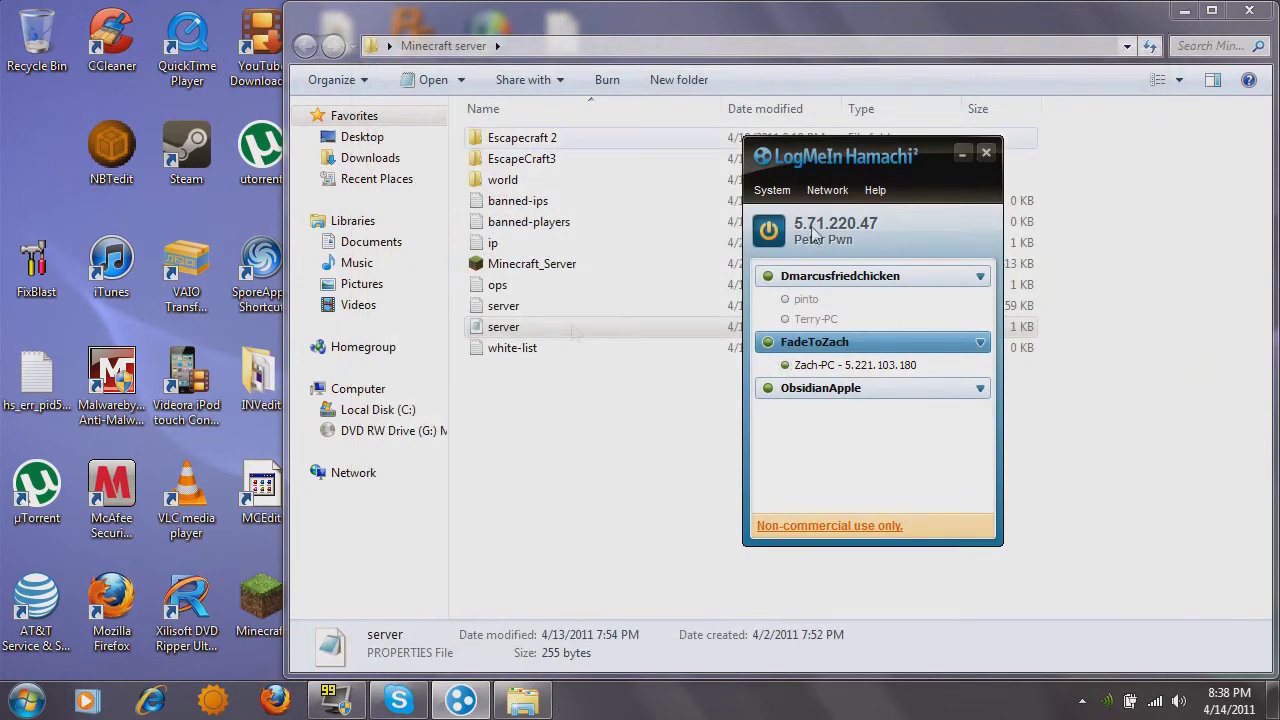
# Step: Launch Minecraft_Server and allow it past the security warning
pyautogui.click(520, 266)
pyautogui.doubleClick(520, 268)
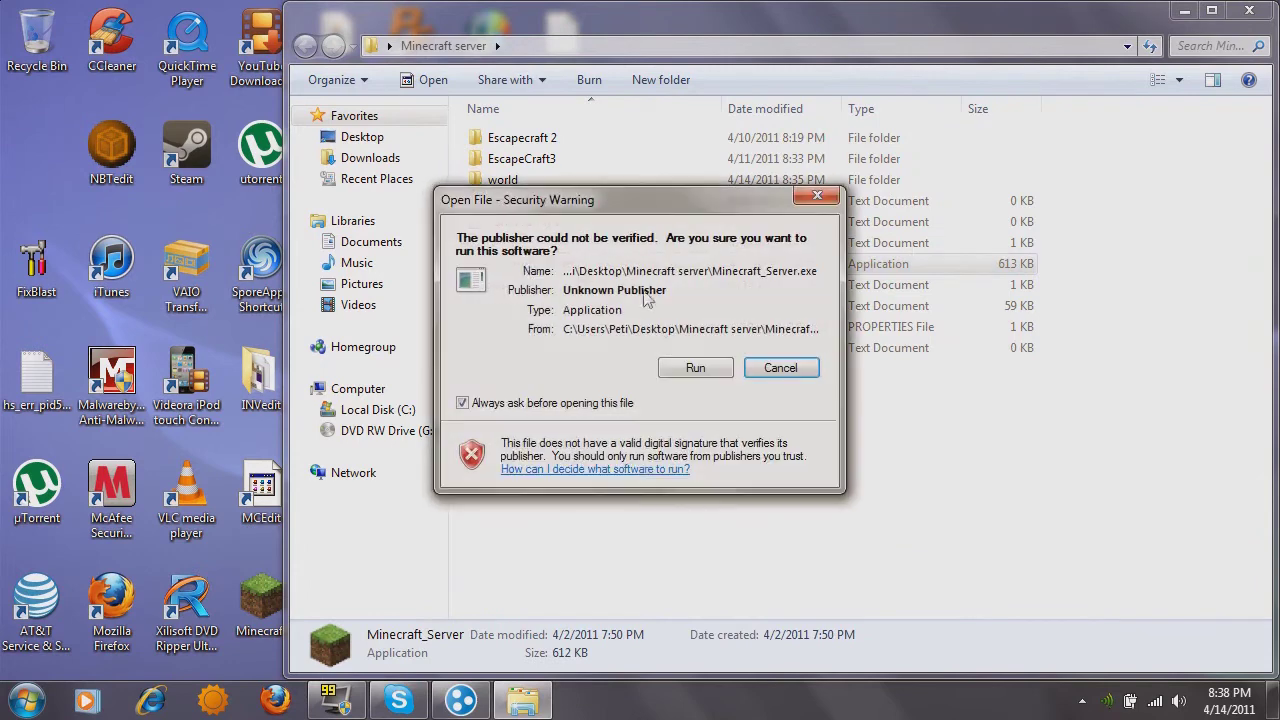
pyautogui.click(693, 368)
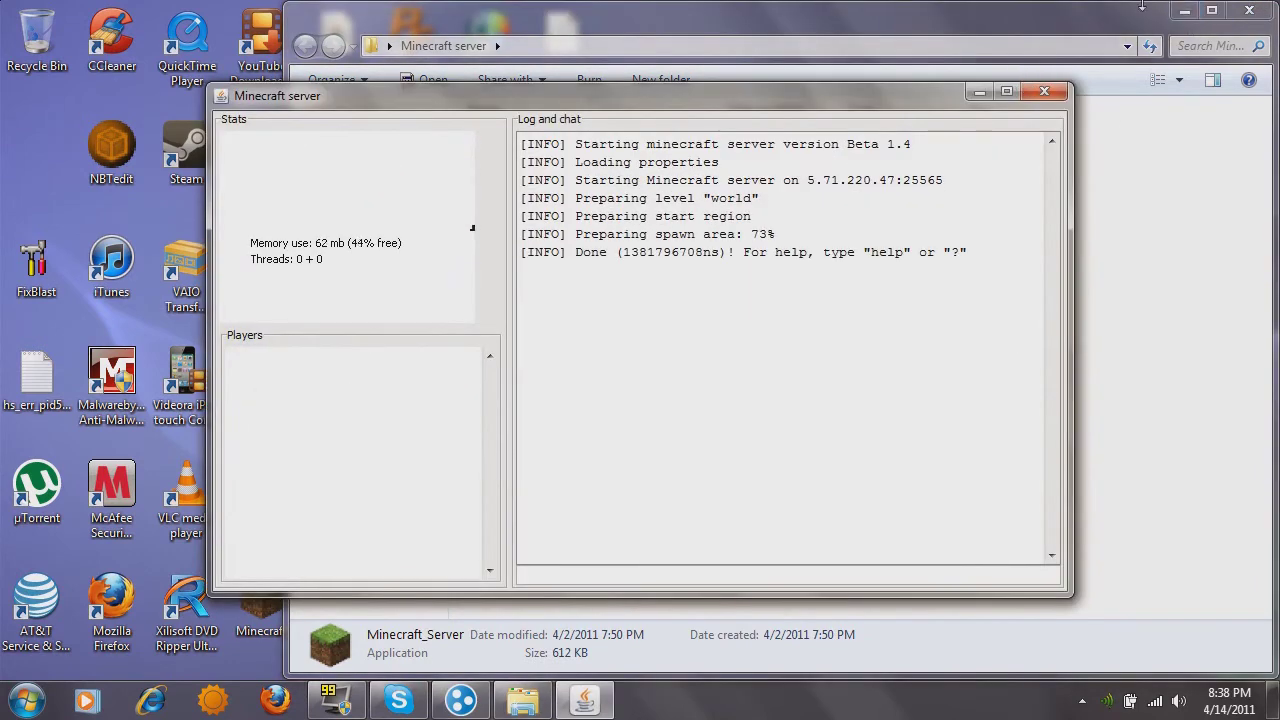
# Step: Minimize the server, server folder and Hamachi windows
pyautogui.click(979, 92)
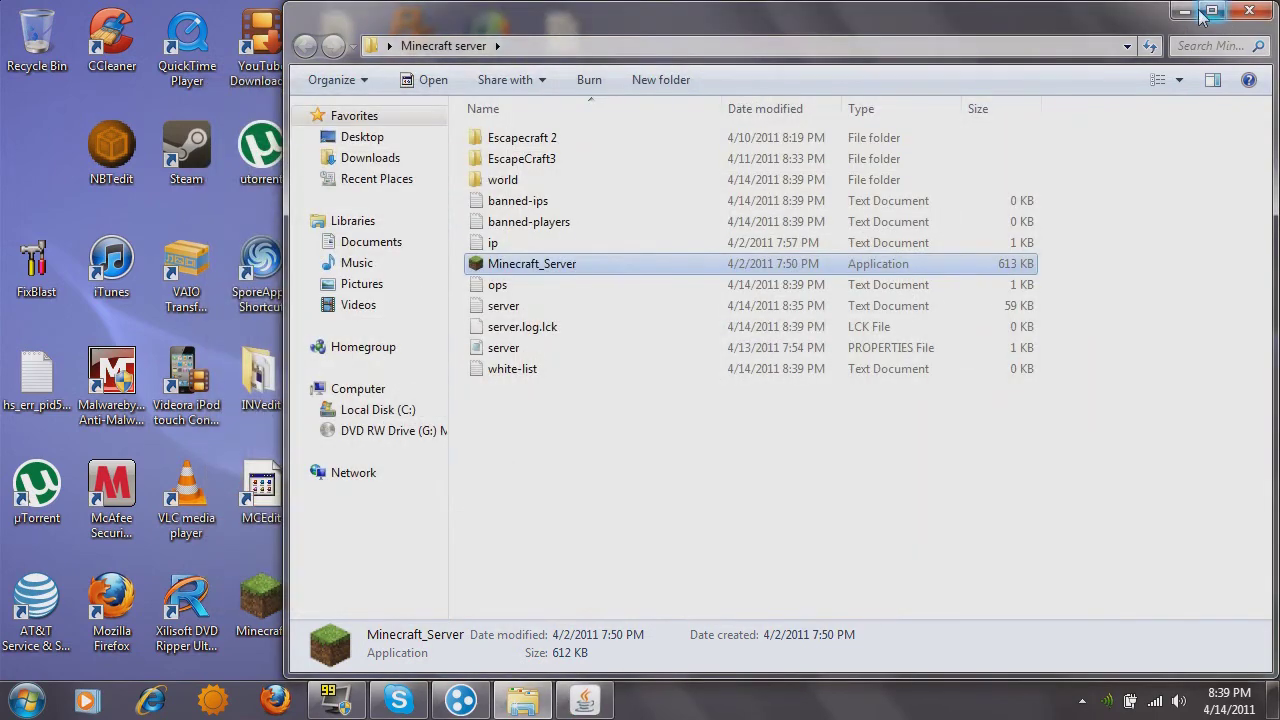
pyautogui.click(1185, 18)
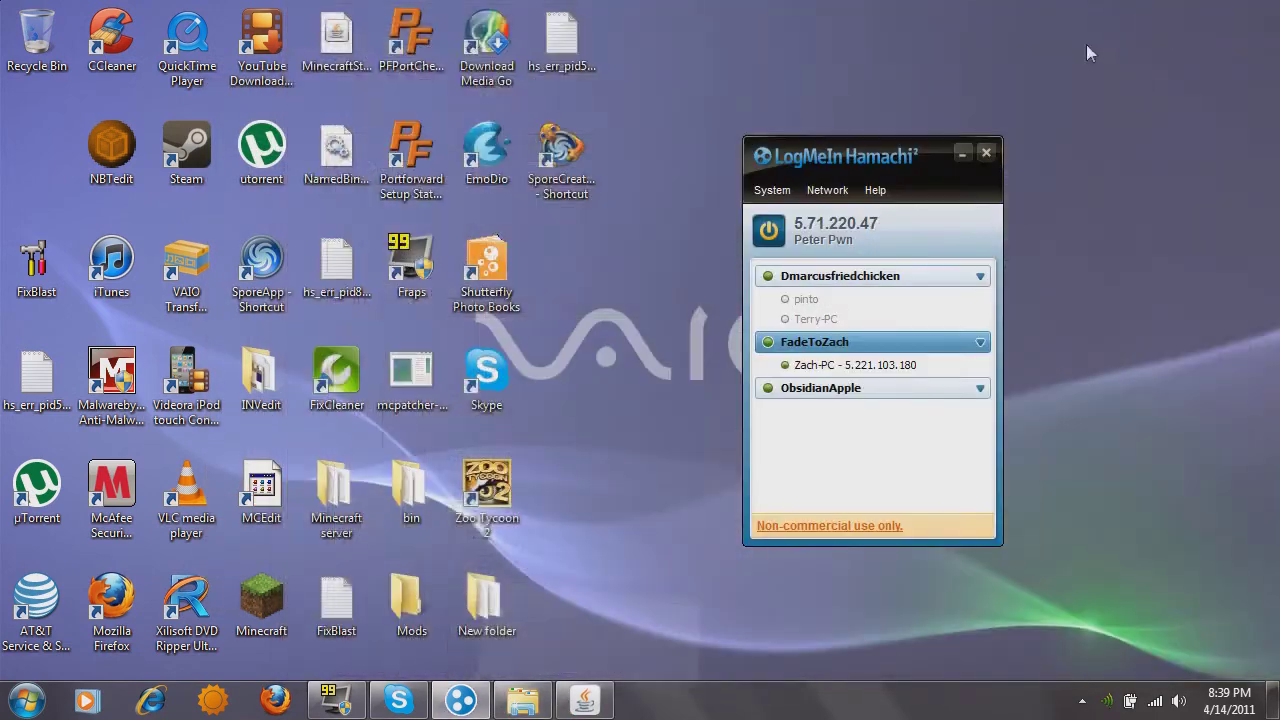
pyautogui.click(962, 154)
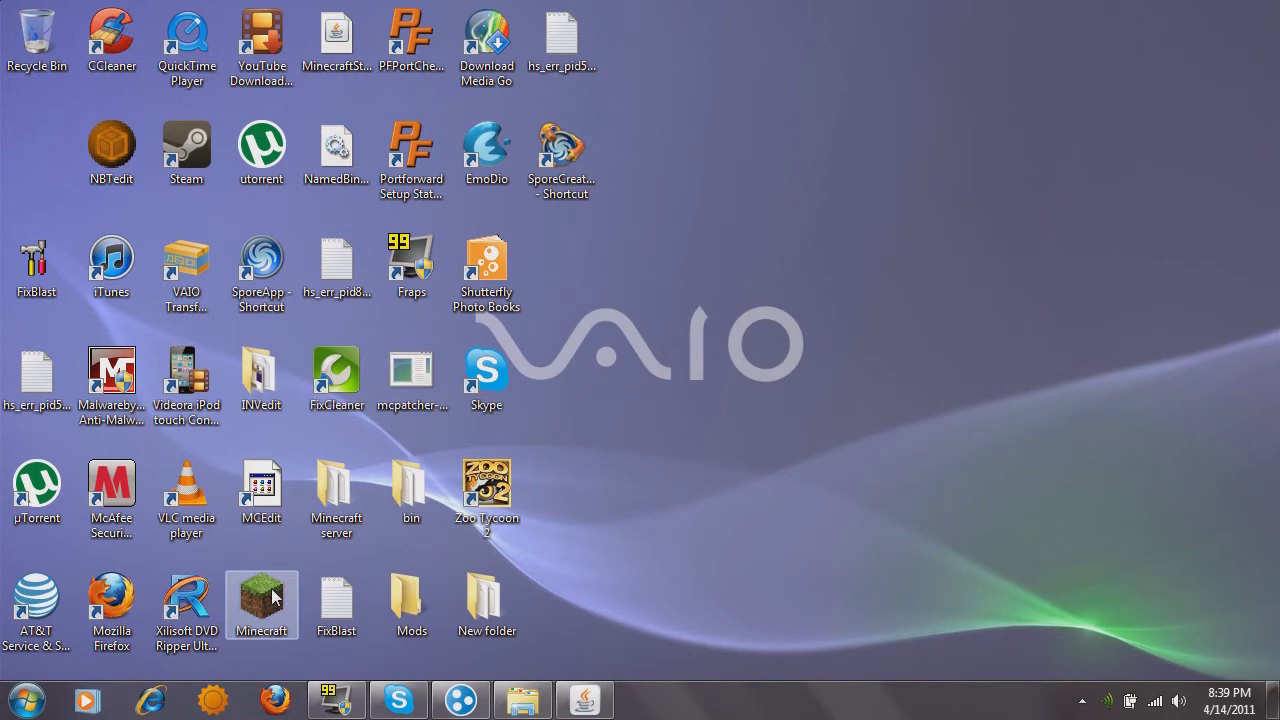
# Step: Launch Minecraft, log in to the account, and maximize the game window
pyautogui.doubleClick(262, 600)
pyautogui.click(671, 364)
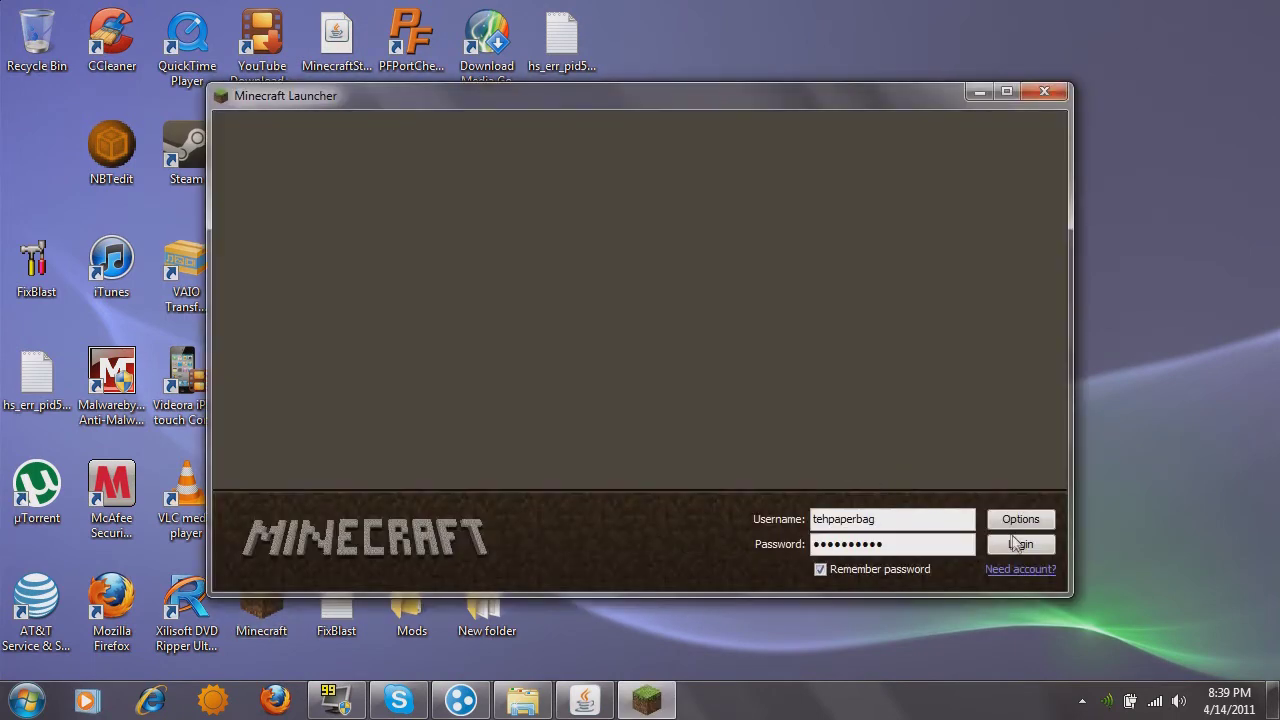
pyautogui.click(1017, 544)
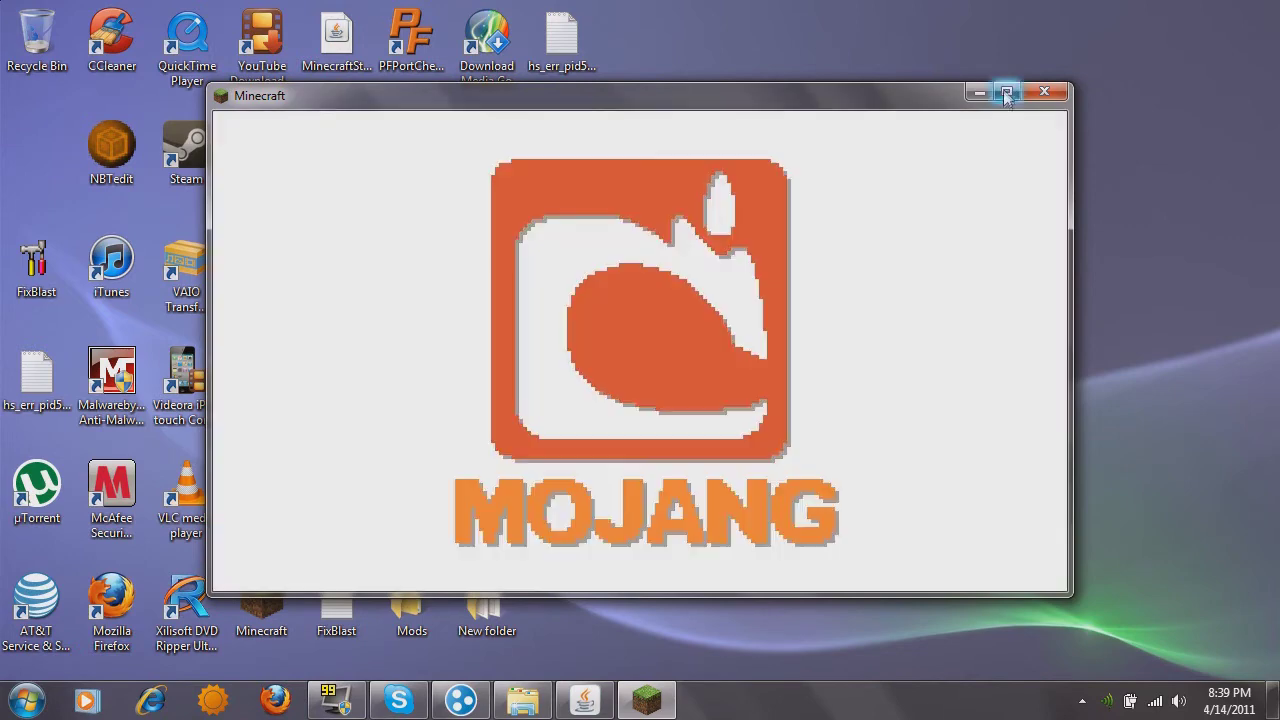
pyautogui.click(1006, 91)
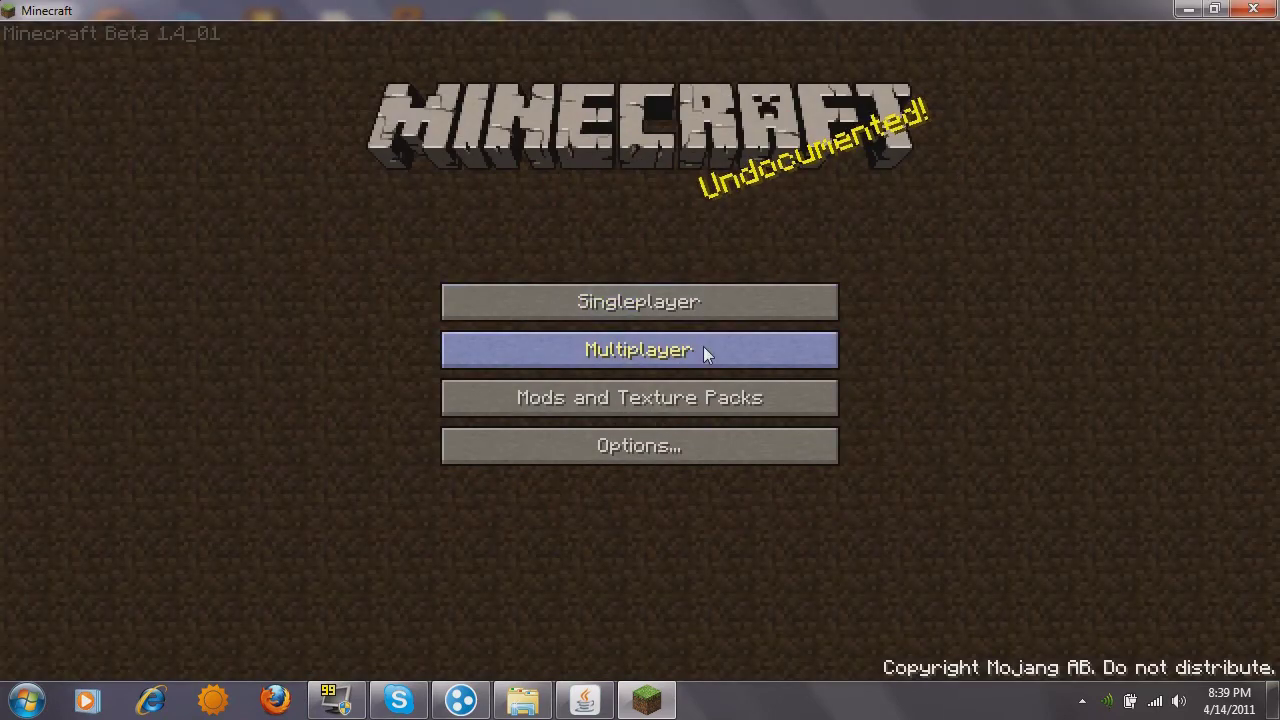
# Step: In Multiplayer, confirm the Hamachi IP 5.71.220.47 and connect to that server
pyautogui.click(704, 348)
pyautogui.click(461, 700)
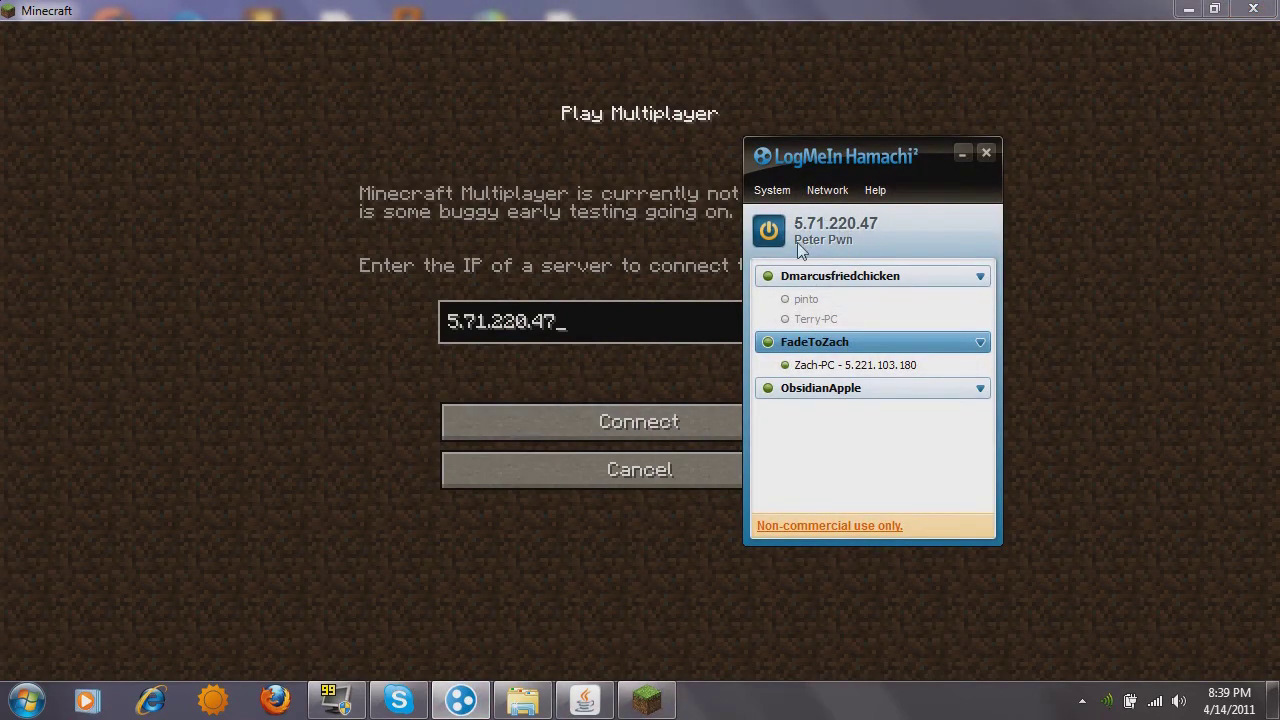
pyautogui.click(958, 153)
pyautogui.click(635, 421)
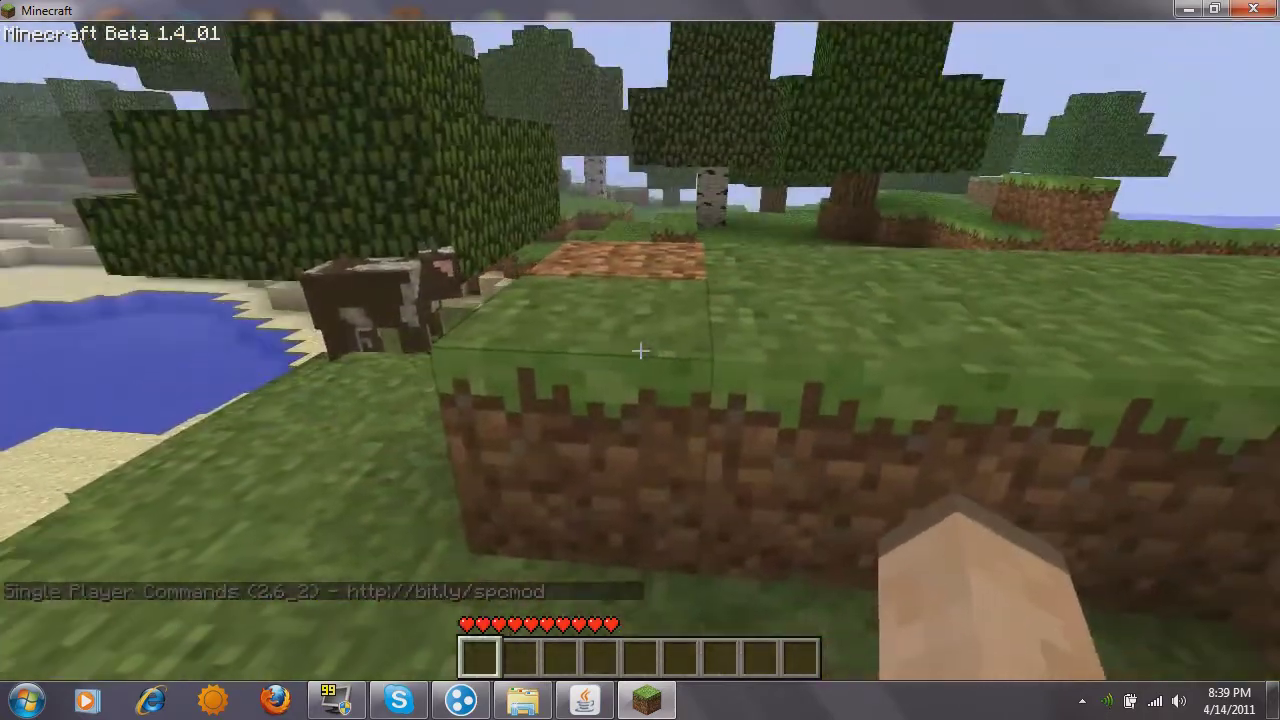
# Step: Mine the grass block ahead for dirt, pause the game, and bring up the Minecraft server folder
pyautogui.moveTo(640, 350); pyautogui.dragTo(640, 350)
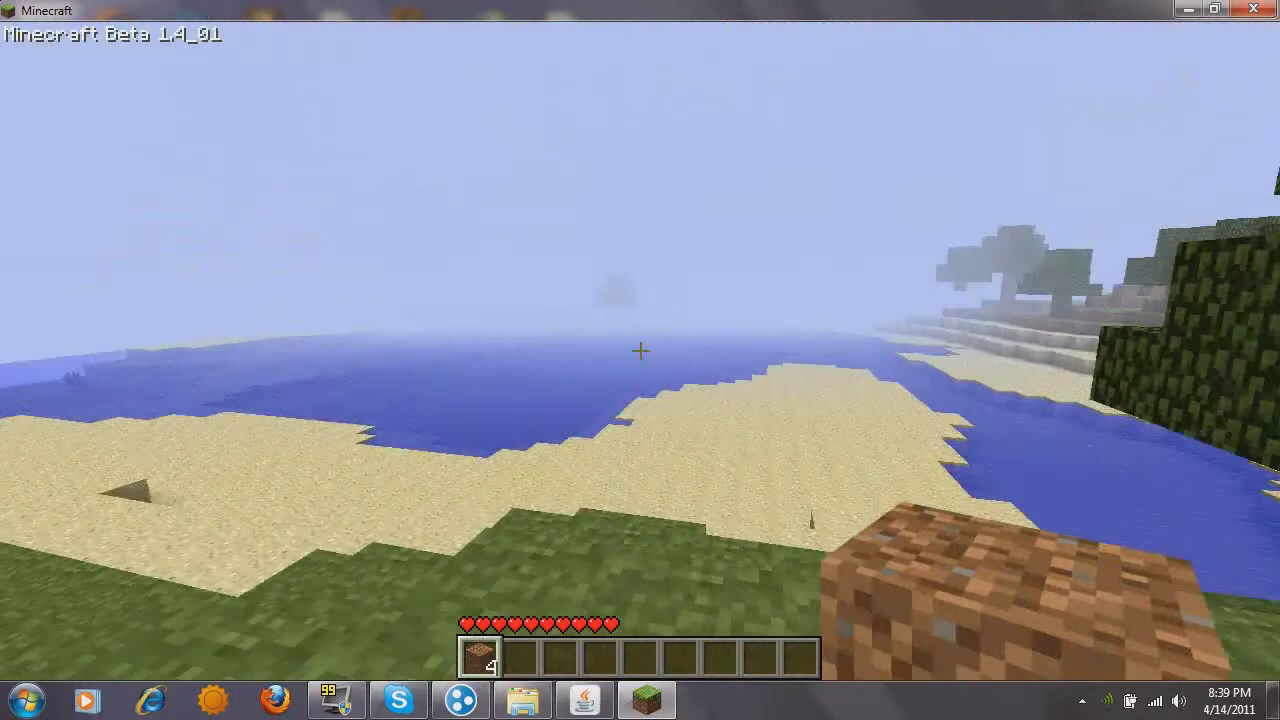
pyautogui.press('Escape')
pyautogui.click(523, 700)
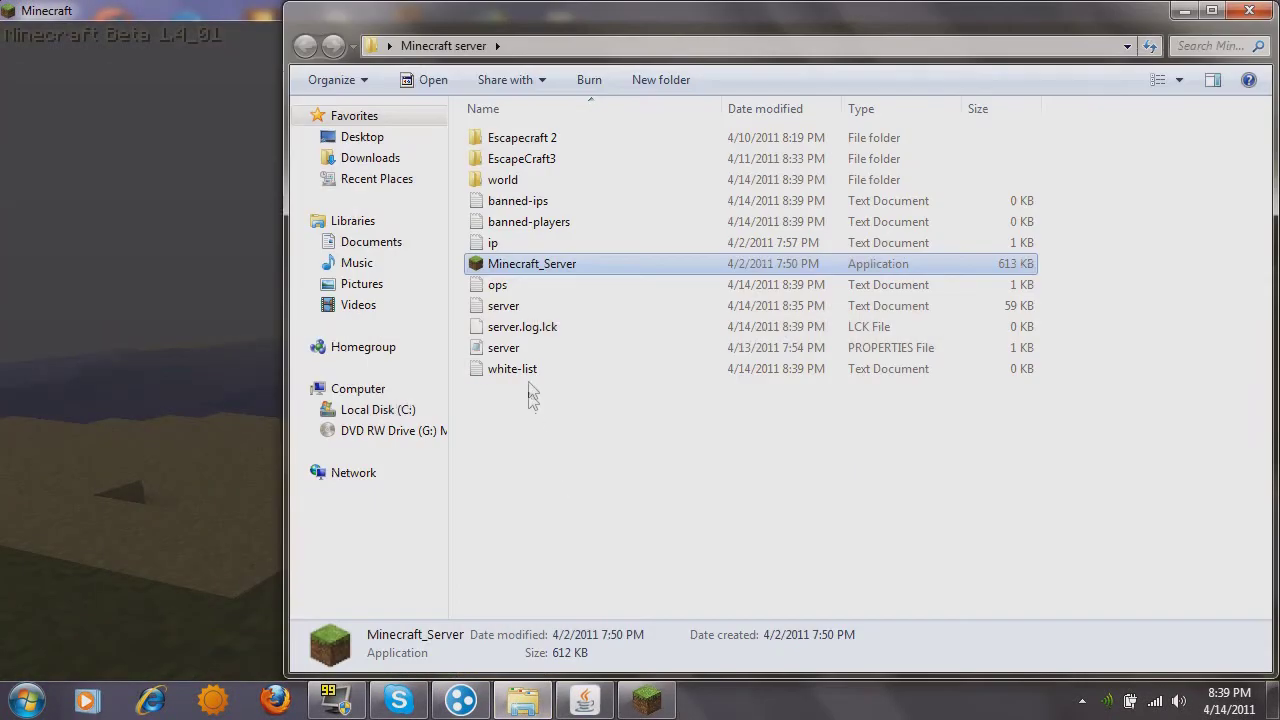
# Step: Check that the player's username is among the three operators in the ops file, then minimize Explorer
pyautogui.doubleClick(500, 288)
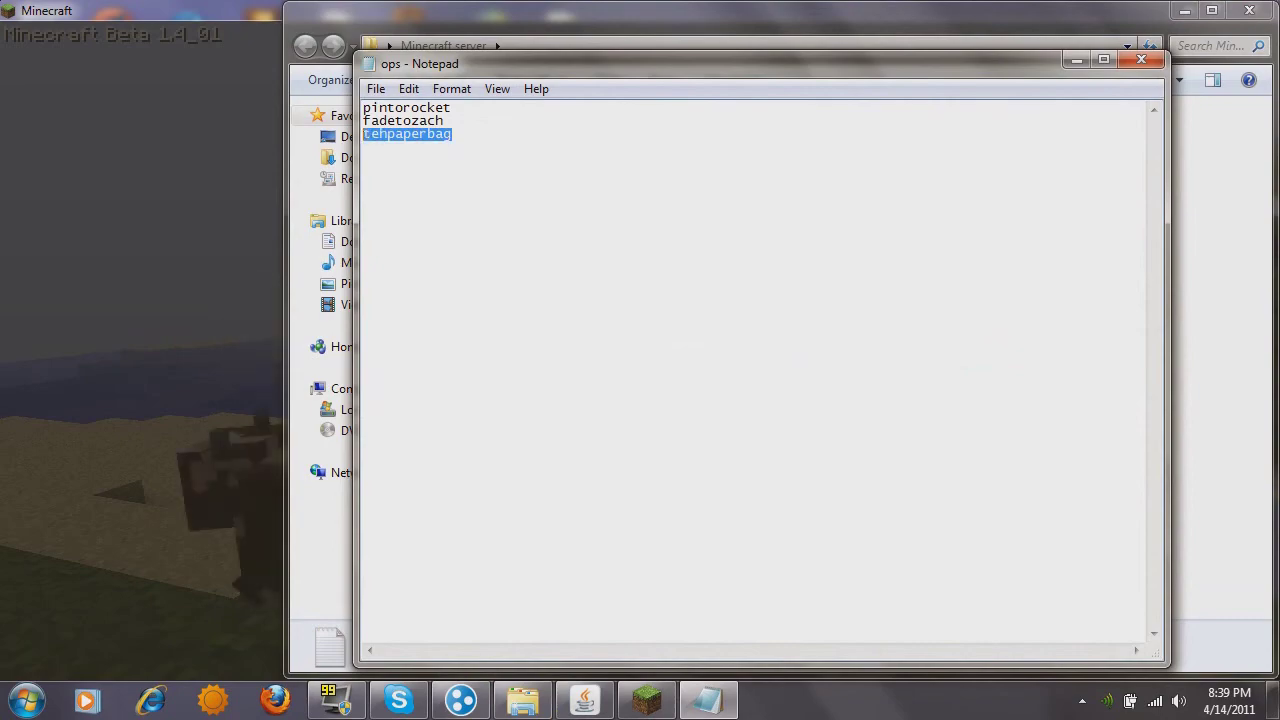
pyautogui.click(1143, 62)
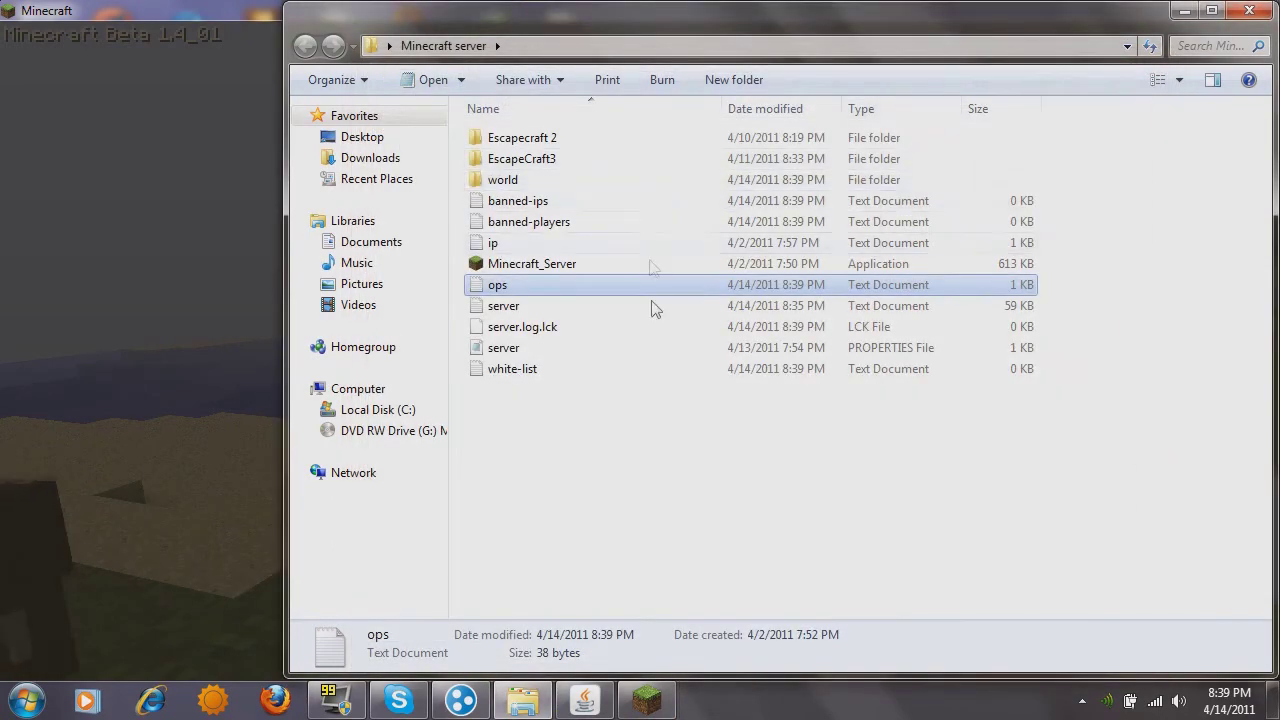
pyautogui.click(1190, 11)
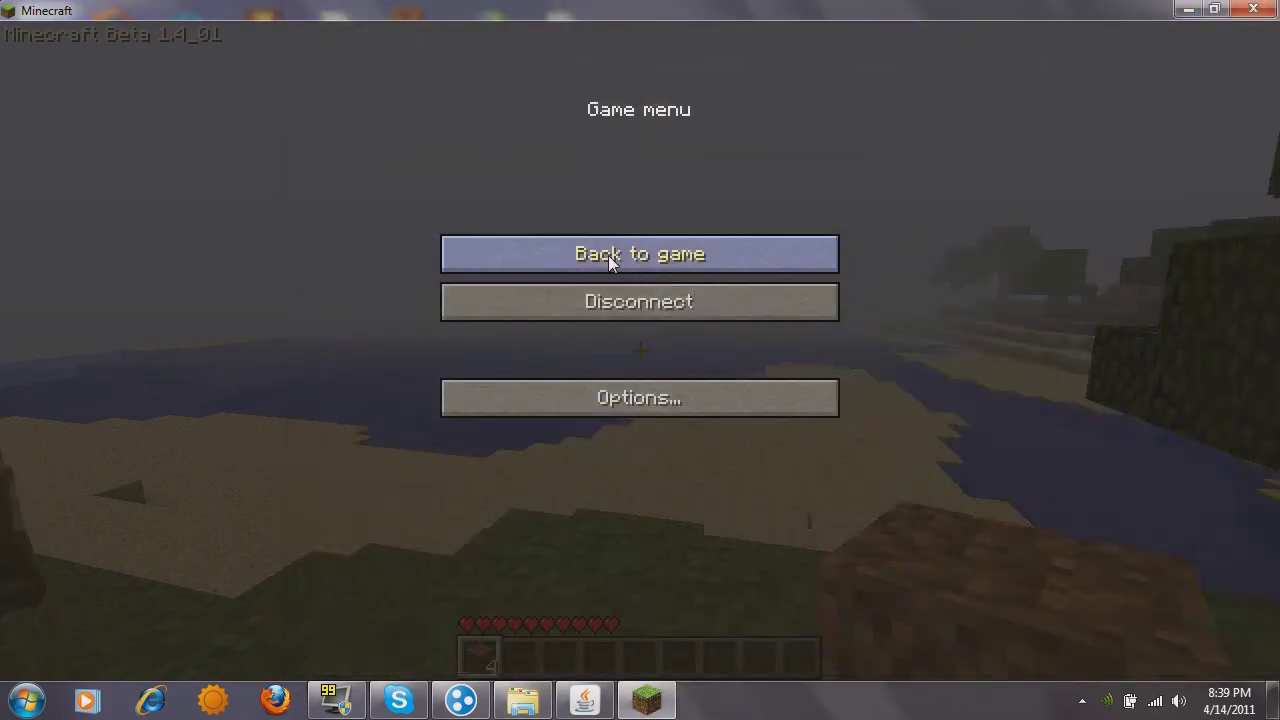
# Step: Back in the game, place a dirt block beside the first and break the placed blocks
pyautogui.click(528, 263)
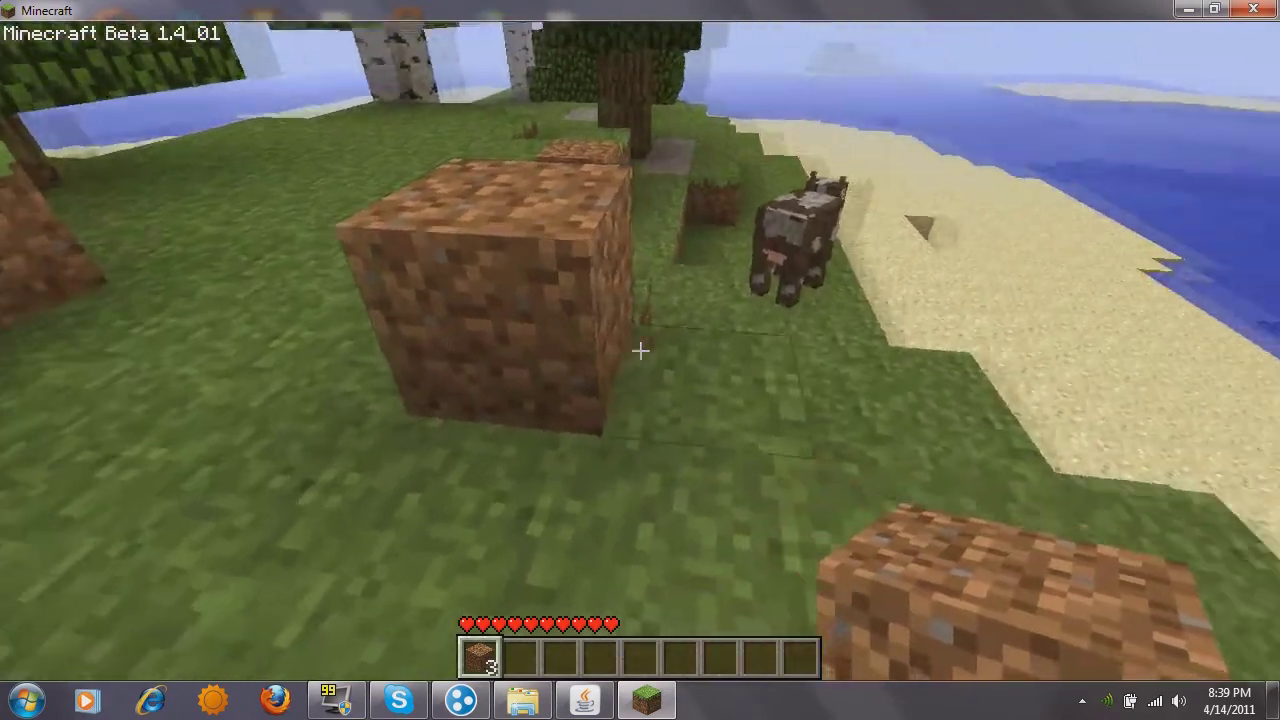
pyautogui.rightClick(640, 350)
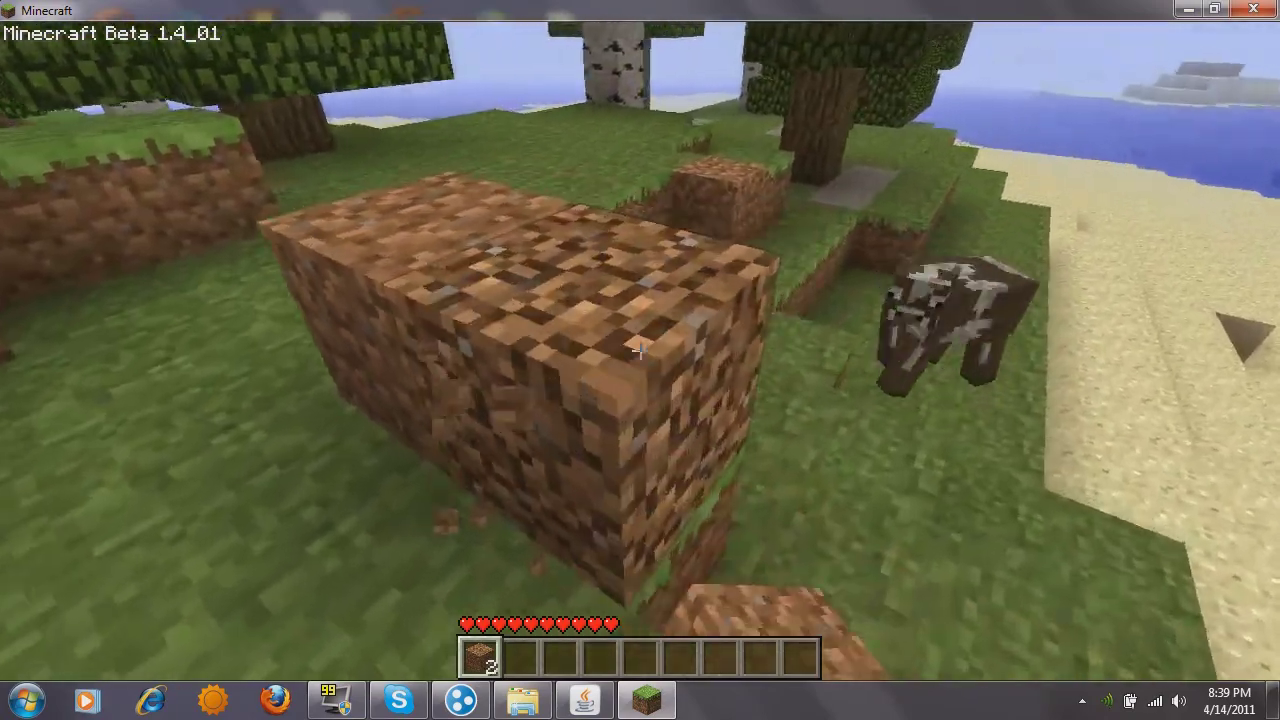
pyautogui.click(640, 350)
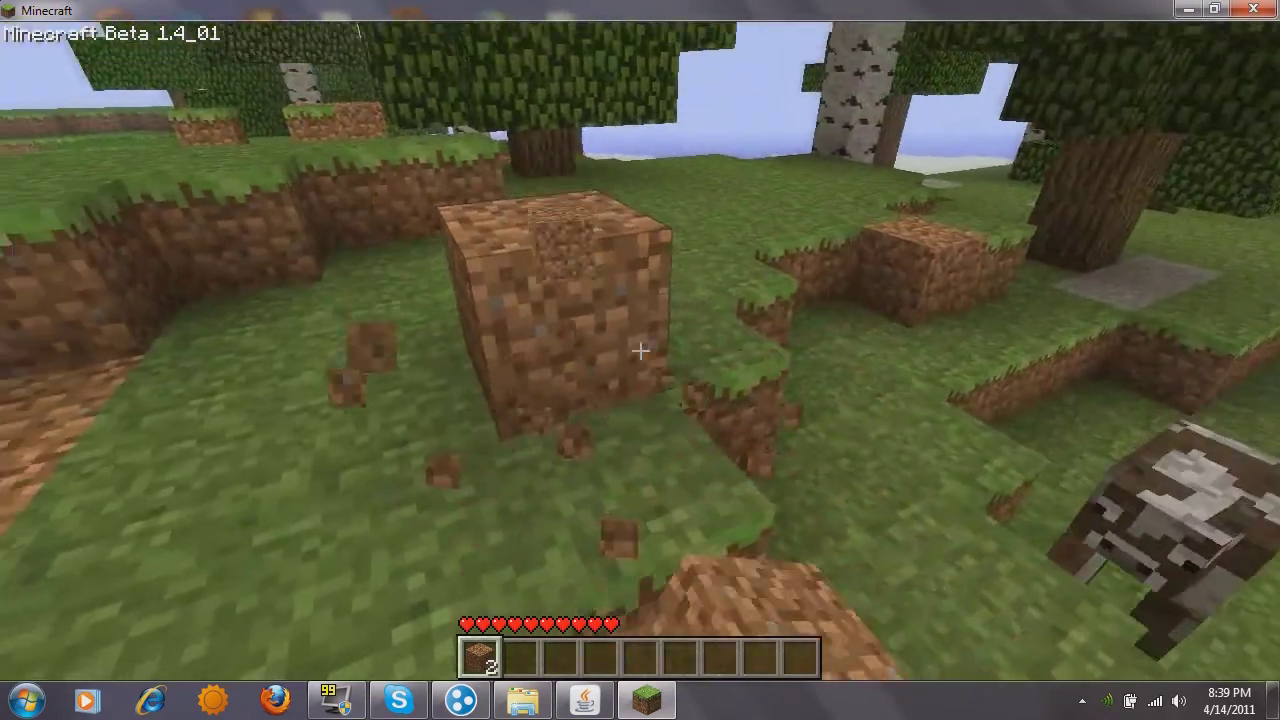